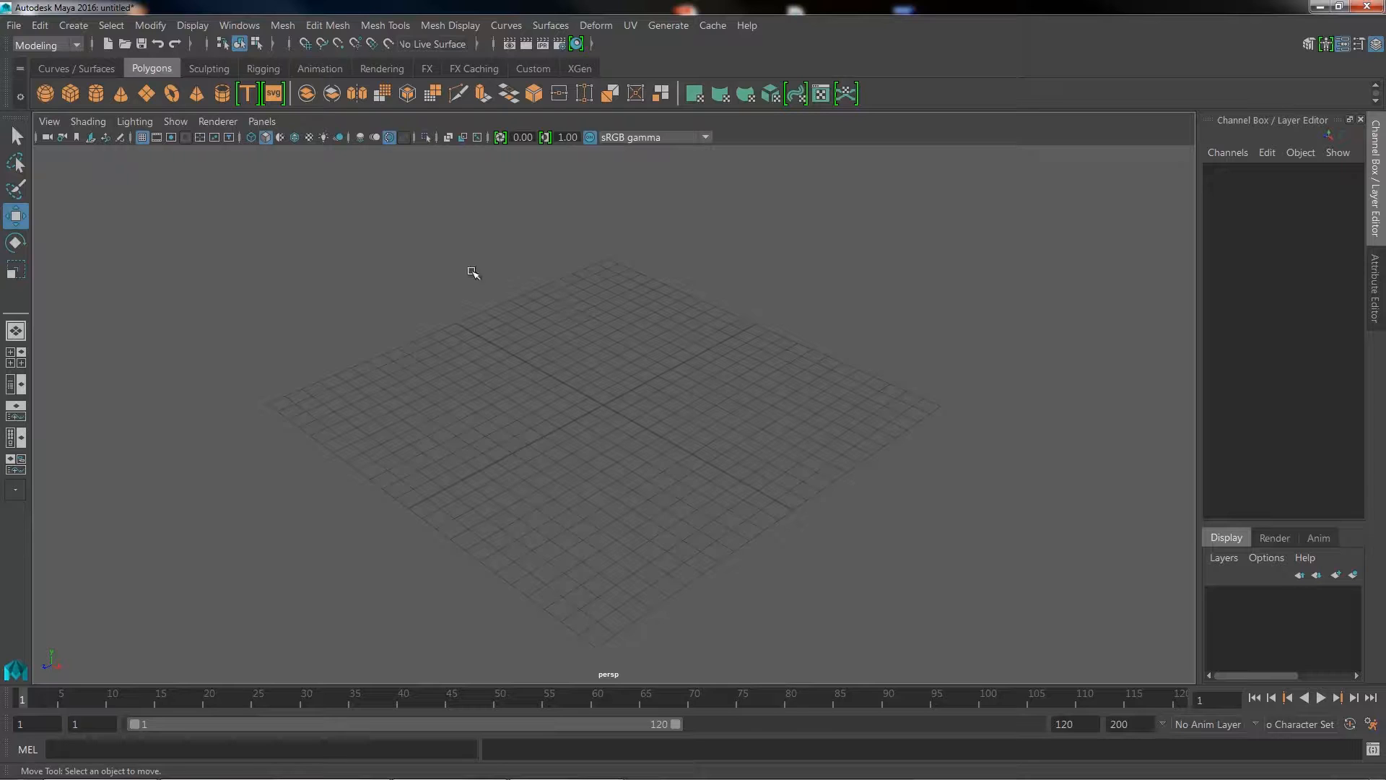
Step: Open the grid options and apply them with perspective grid numbers displayed on the axes
left_click(194, 25)
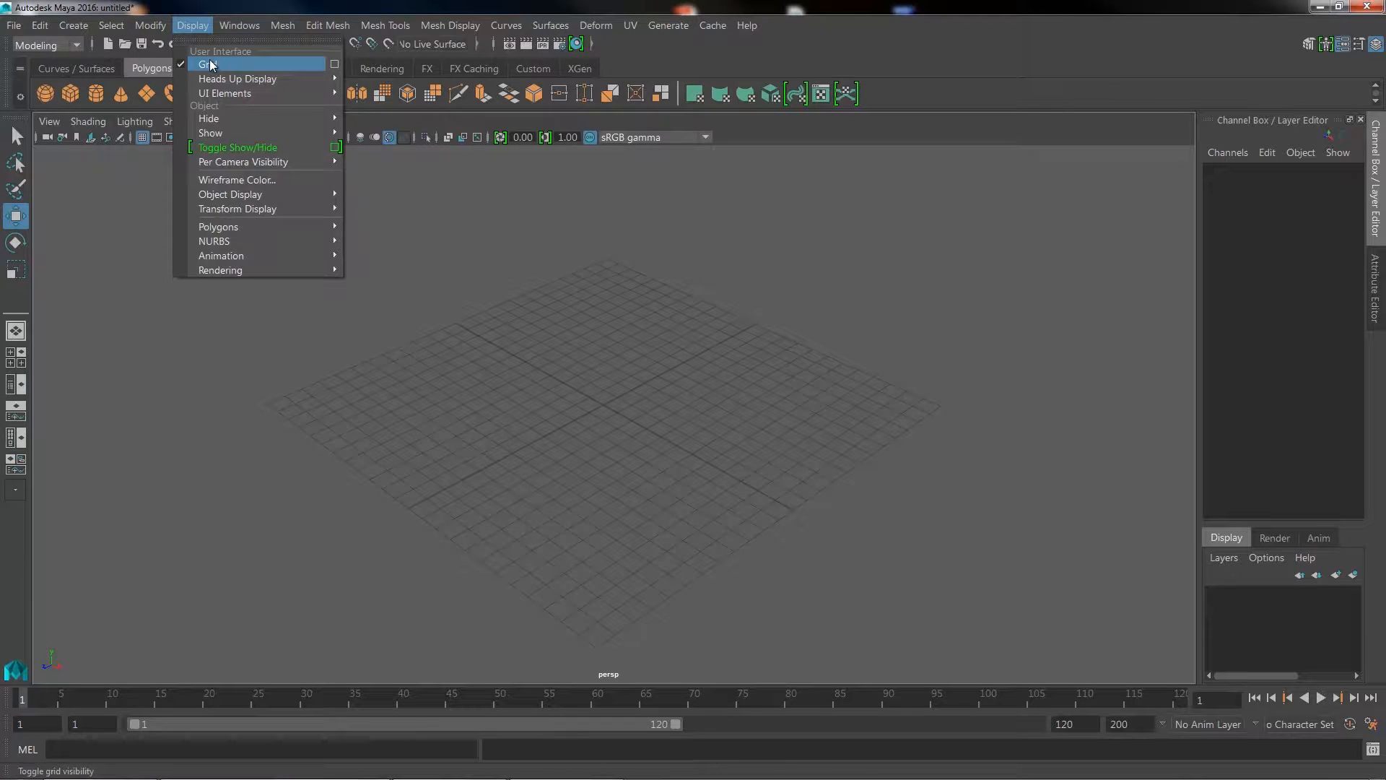
left_click(334, 64)
left_click_drag(313, 209, 334, 200)
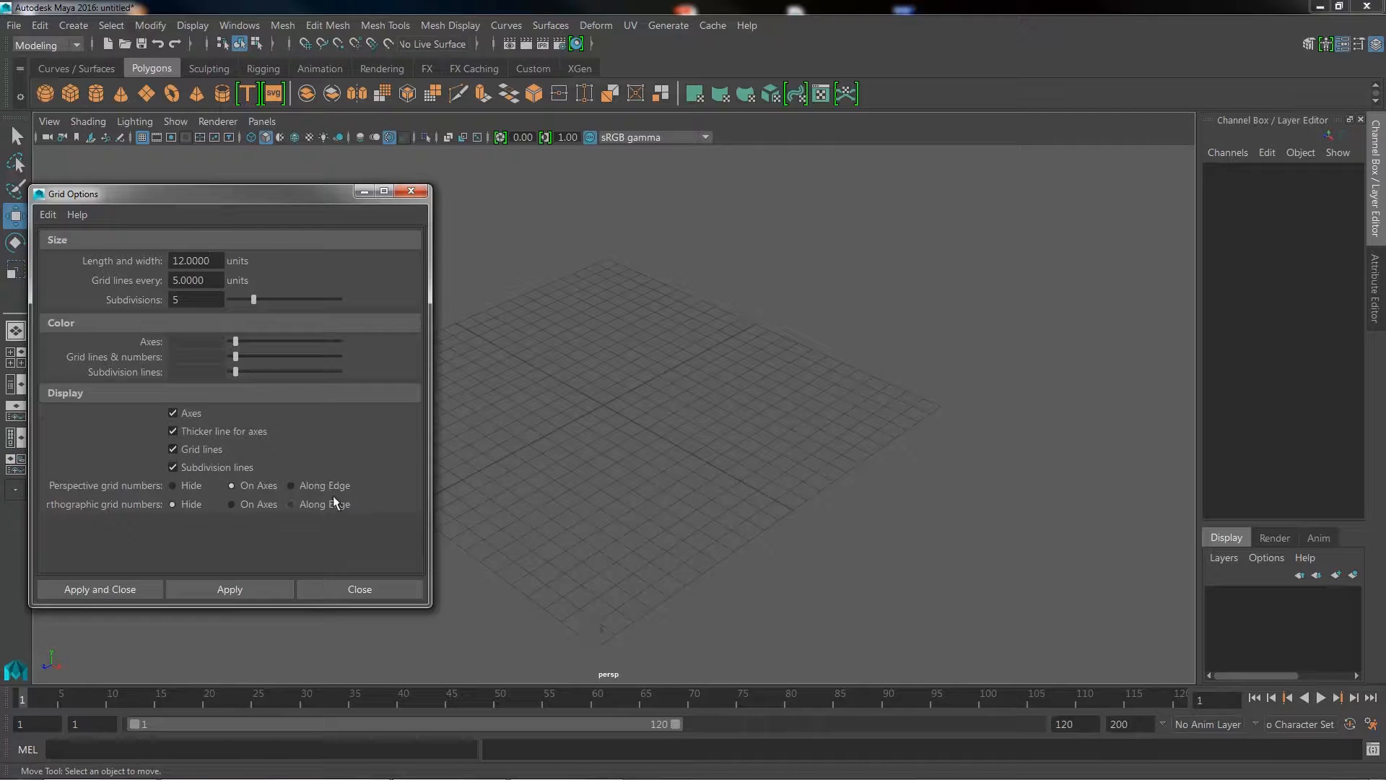
left_click(242, 588)
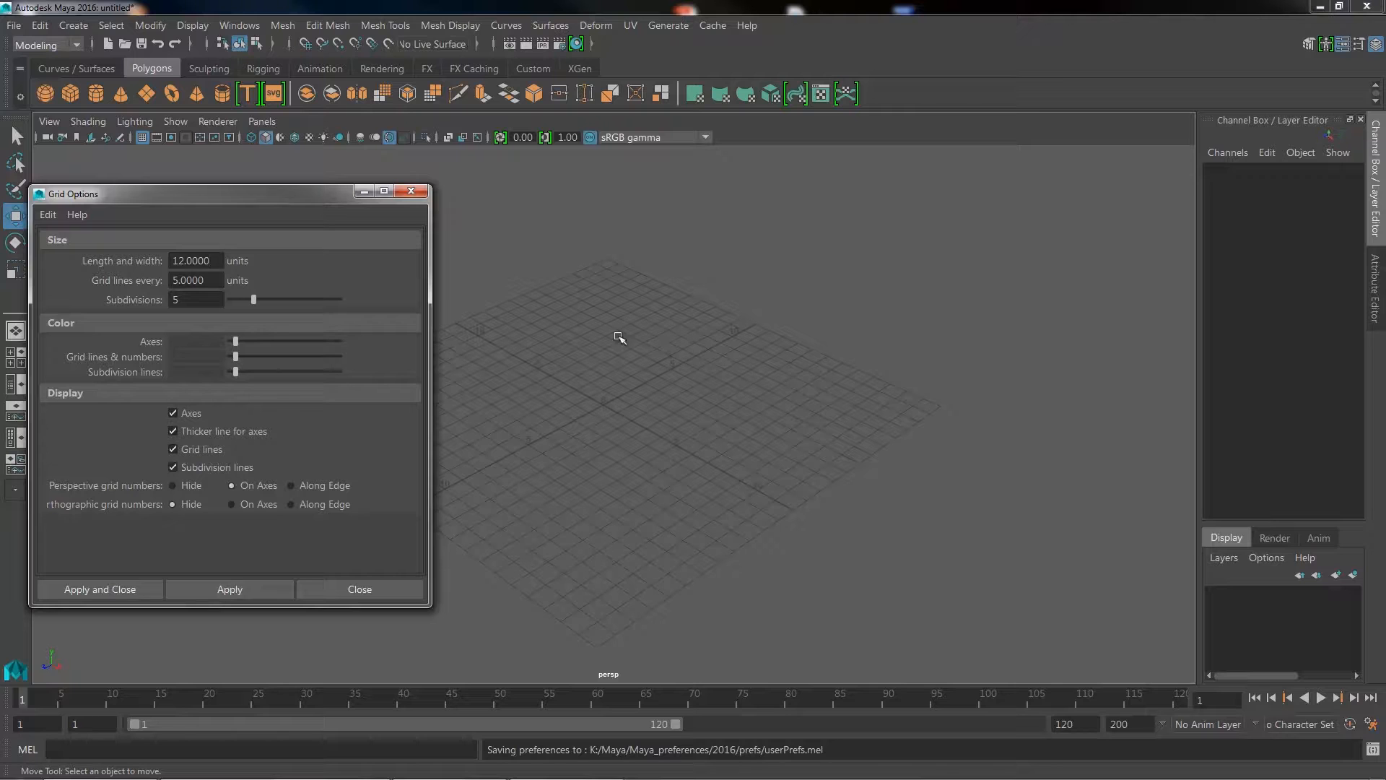
left_click_drag(594, 322, 712, 391, "alt")
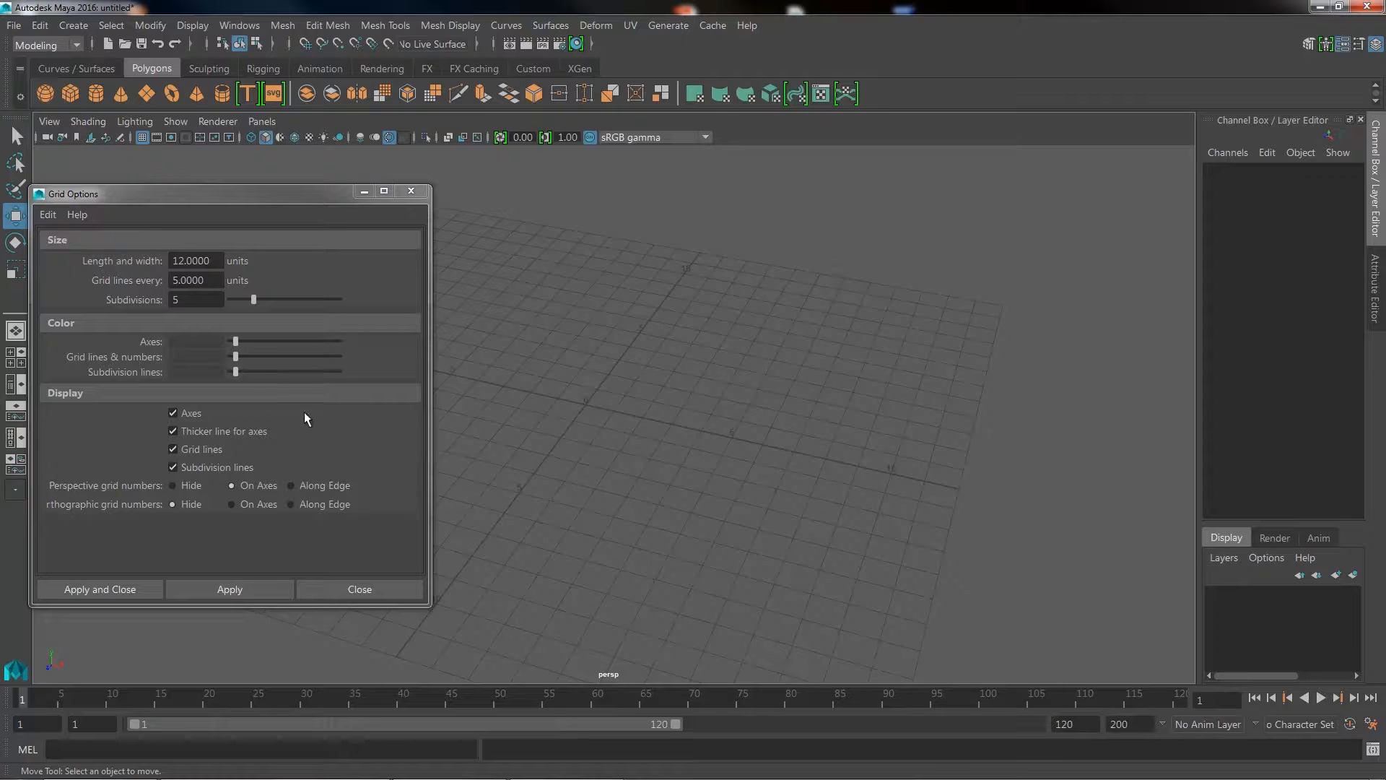
Step: Darken the grid axes to black, lighten the grid lines and numbers to light grey, and apply the colours
left_click_drag(235, 340, 231, 341)
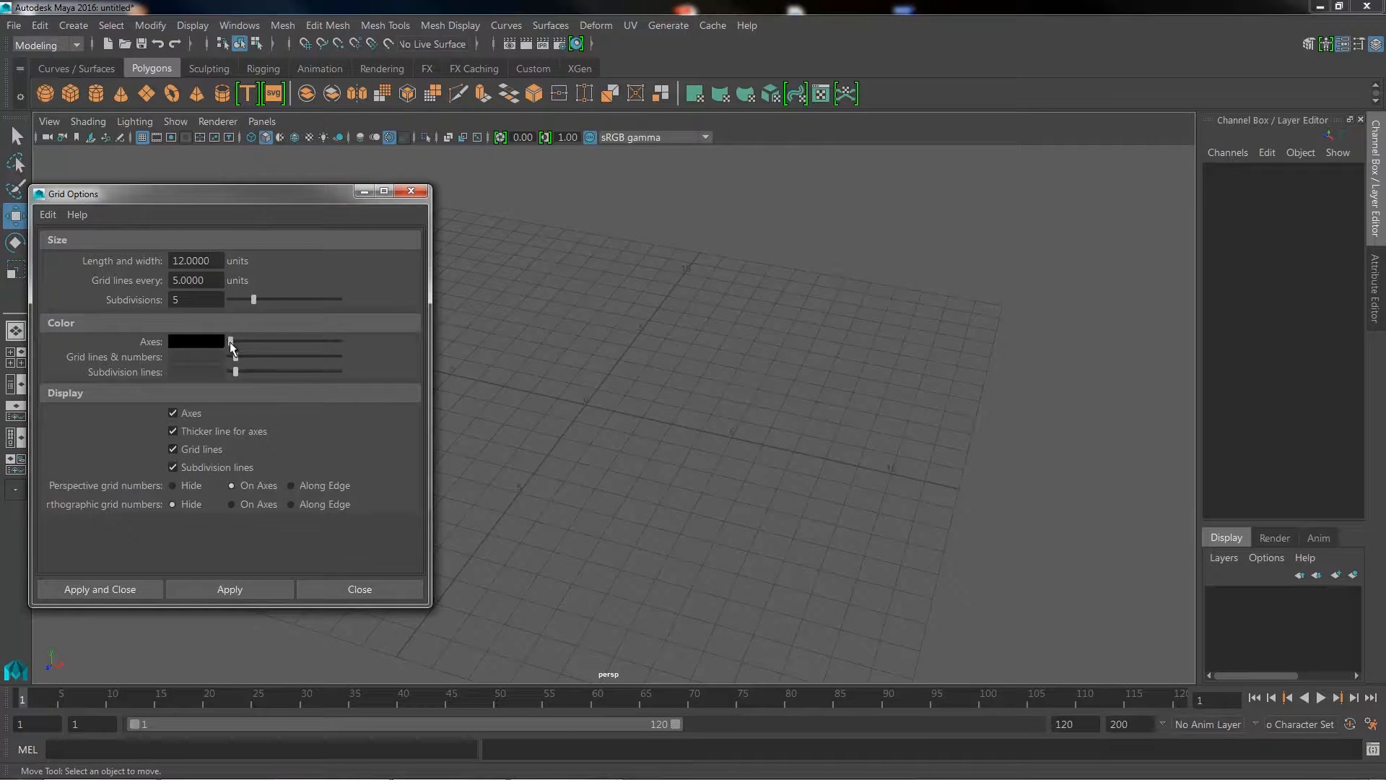
left_click_drag(235, 354, 241, 357)
left_click(264, 588)
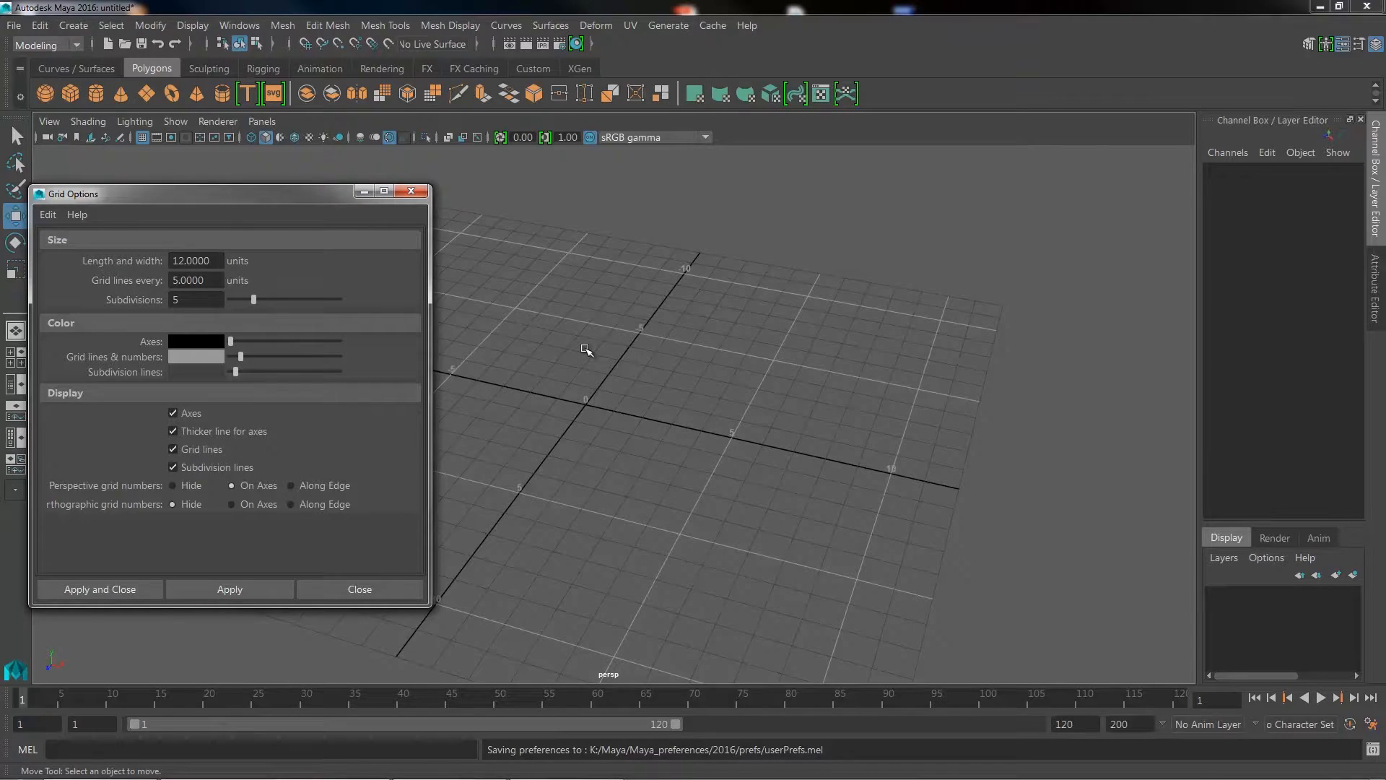
Step: Set the grid's length and width to 50 units and apply the change
double_click(197, 284)
double_click(192, 298)
double_click(203, 260)
type("50")
key("Return")
left_click(248, 587)
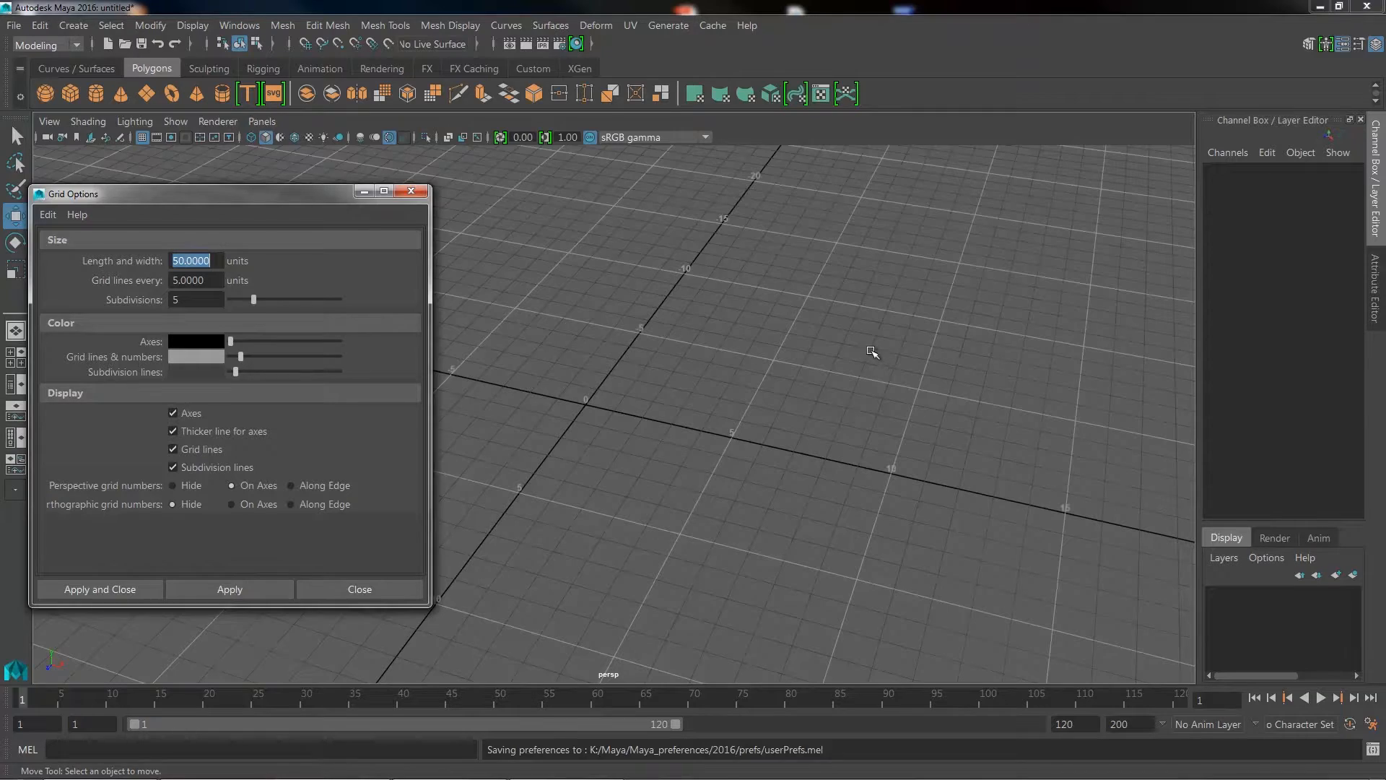
Step: Examine the grid's full extent and the line numbering around the origin from several distances and angles
scroll(711, 411, "down", 5)
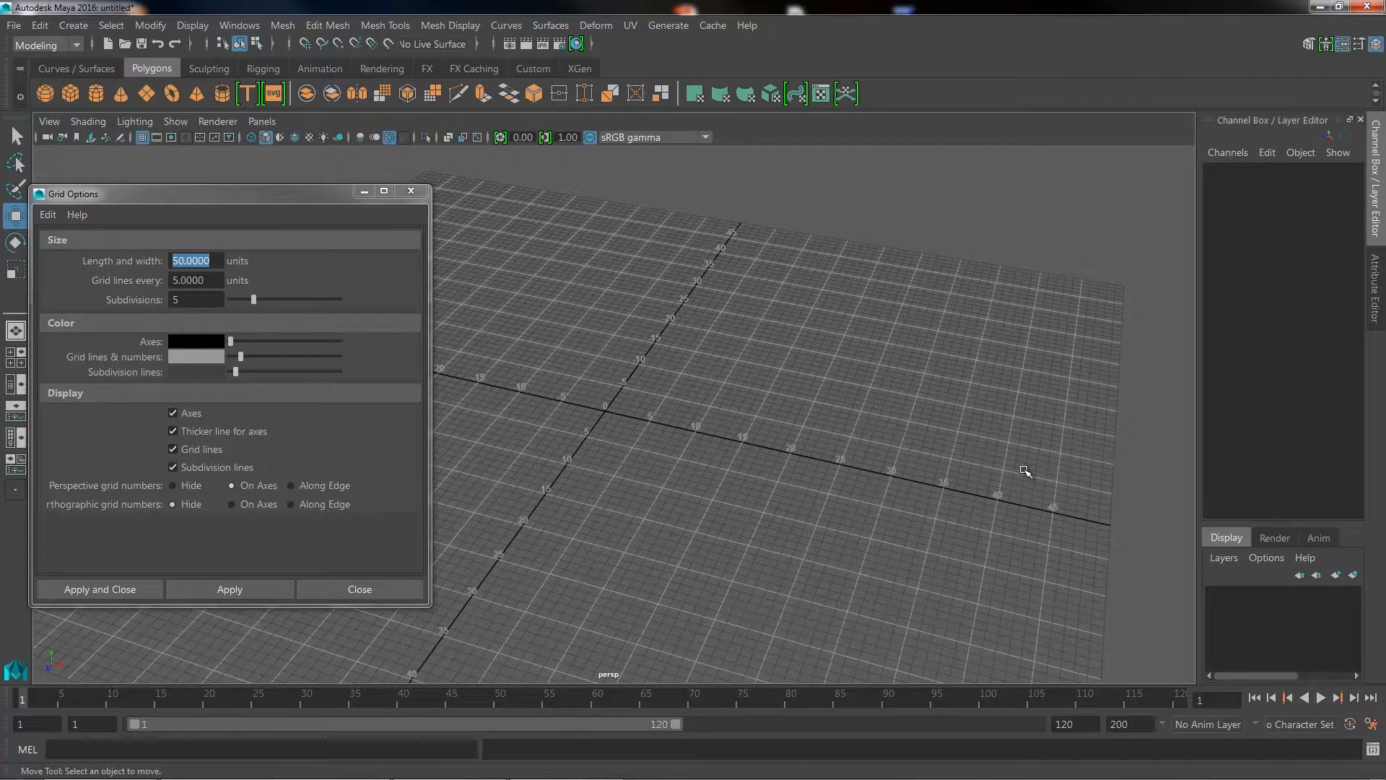
scroll(721, 402, "up", 5)
left_click_drag(733, 399, 731, 435, "alt")
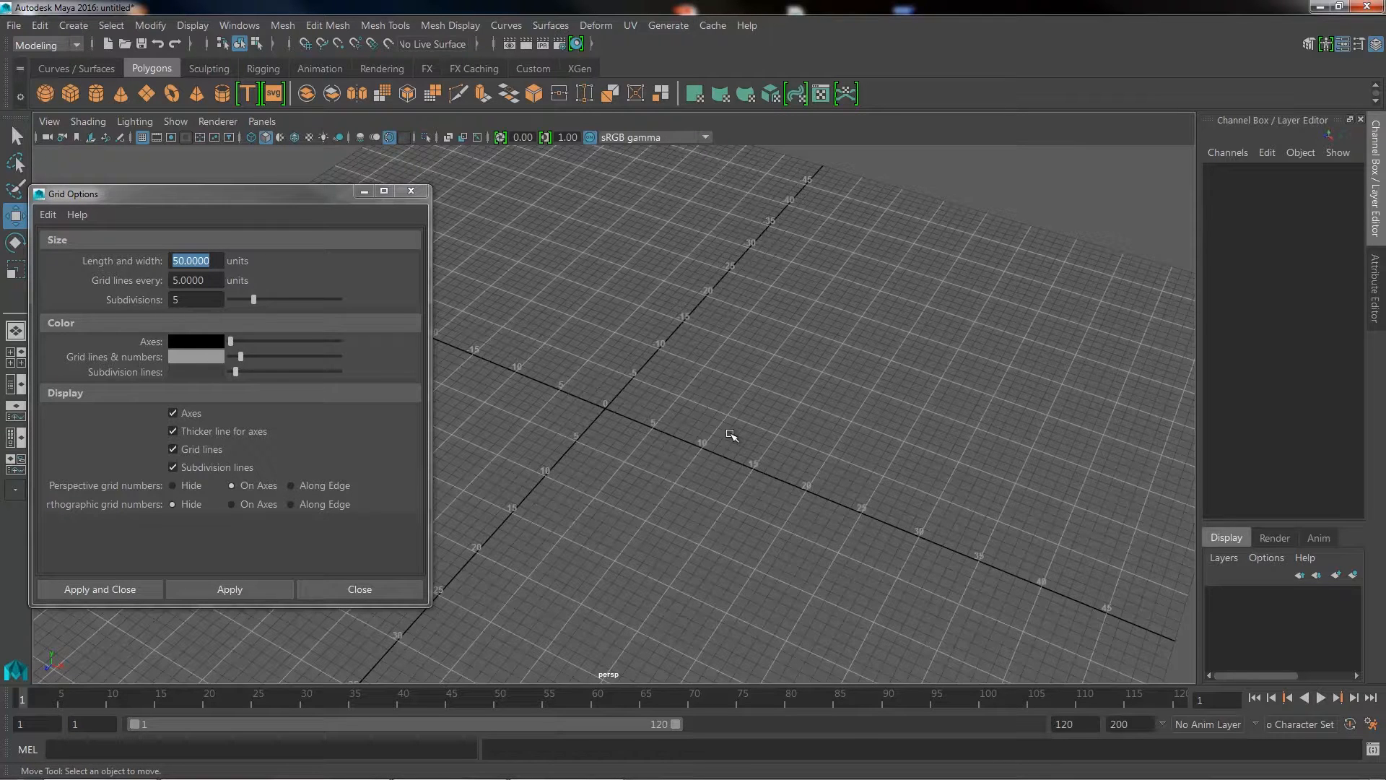
scroll(664, 441, "down", 4)
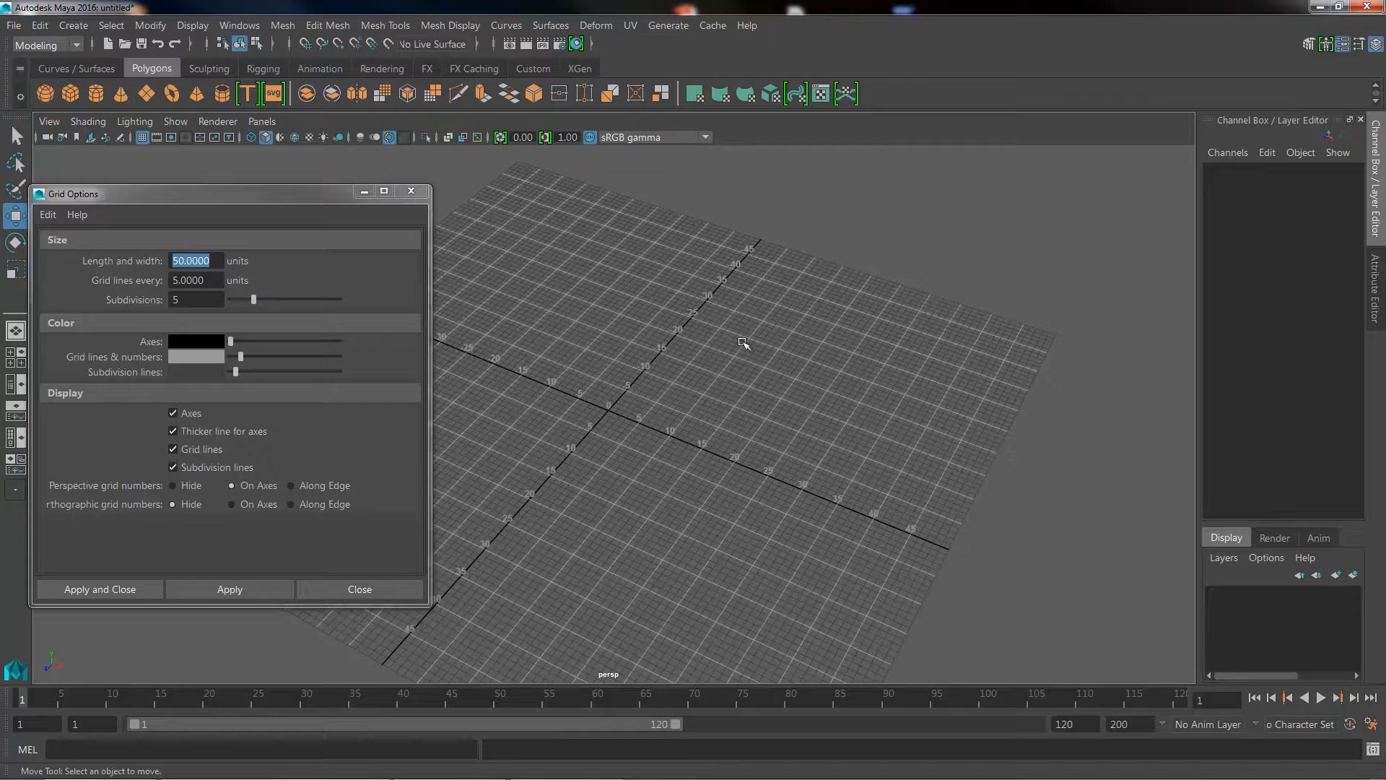
scroll(610, 378, "up", 4)
scroll(795, 444, "up", 6)
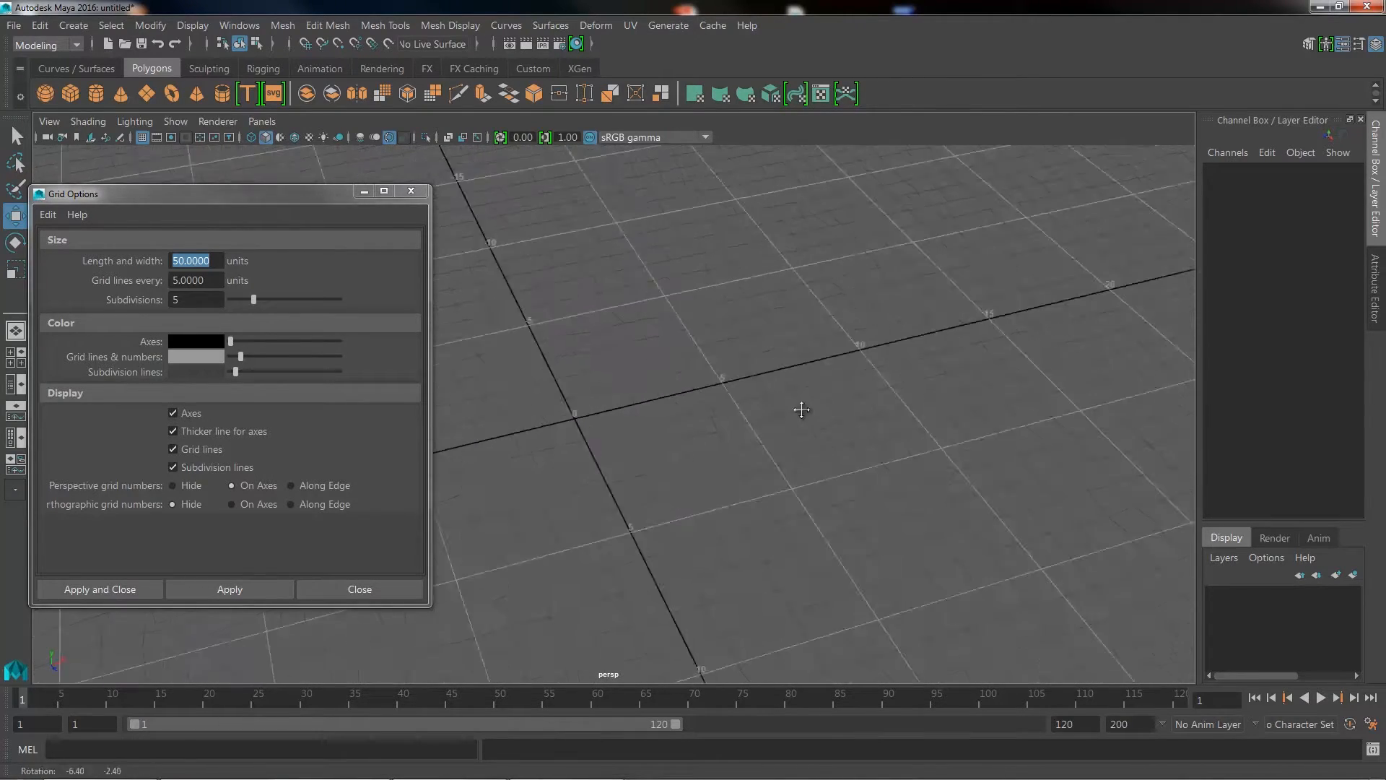
middle_click_drag(768, 398, 741, 387, "alt")
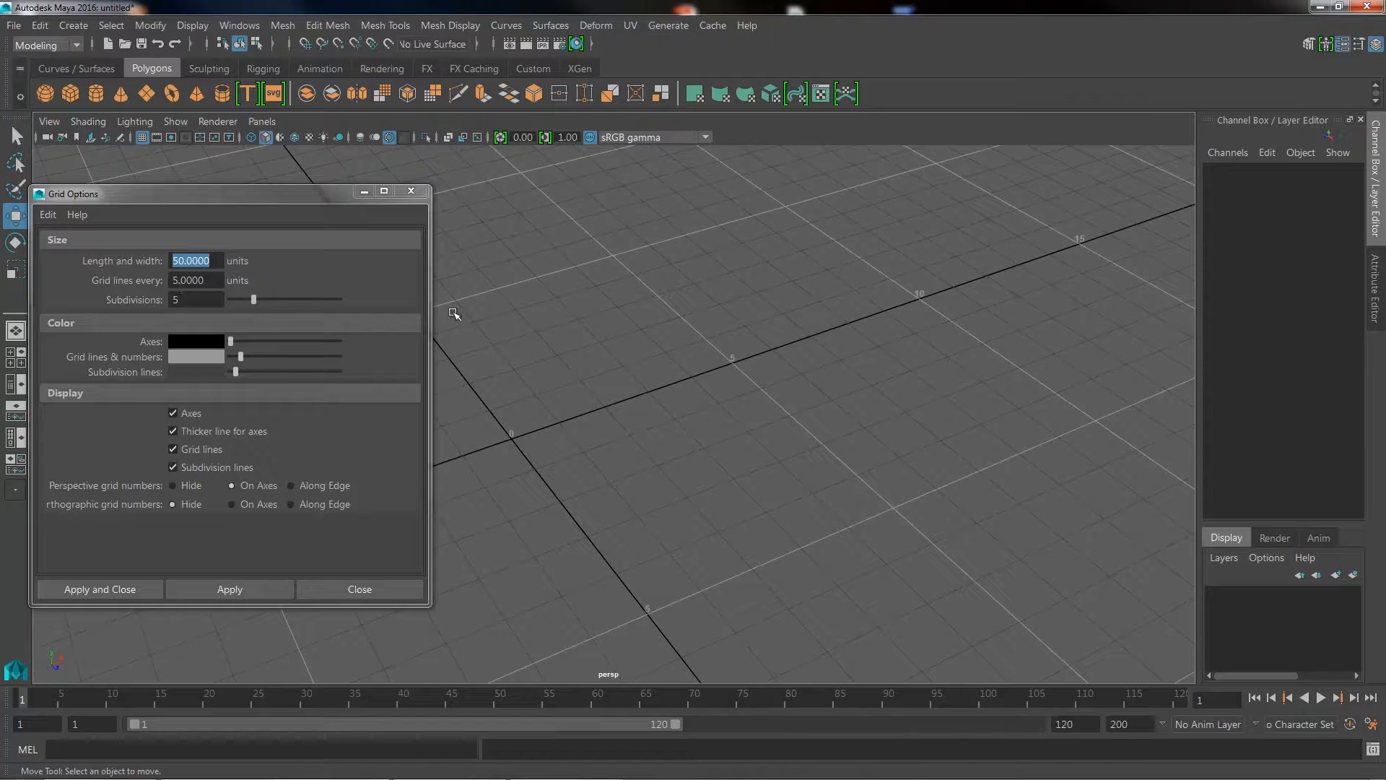
scroll(656, 322, "down", 1)
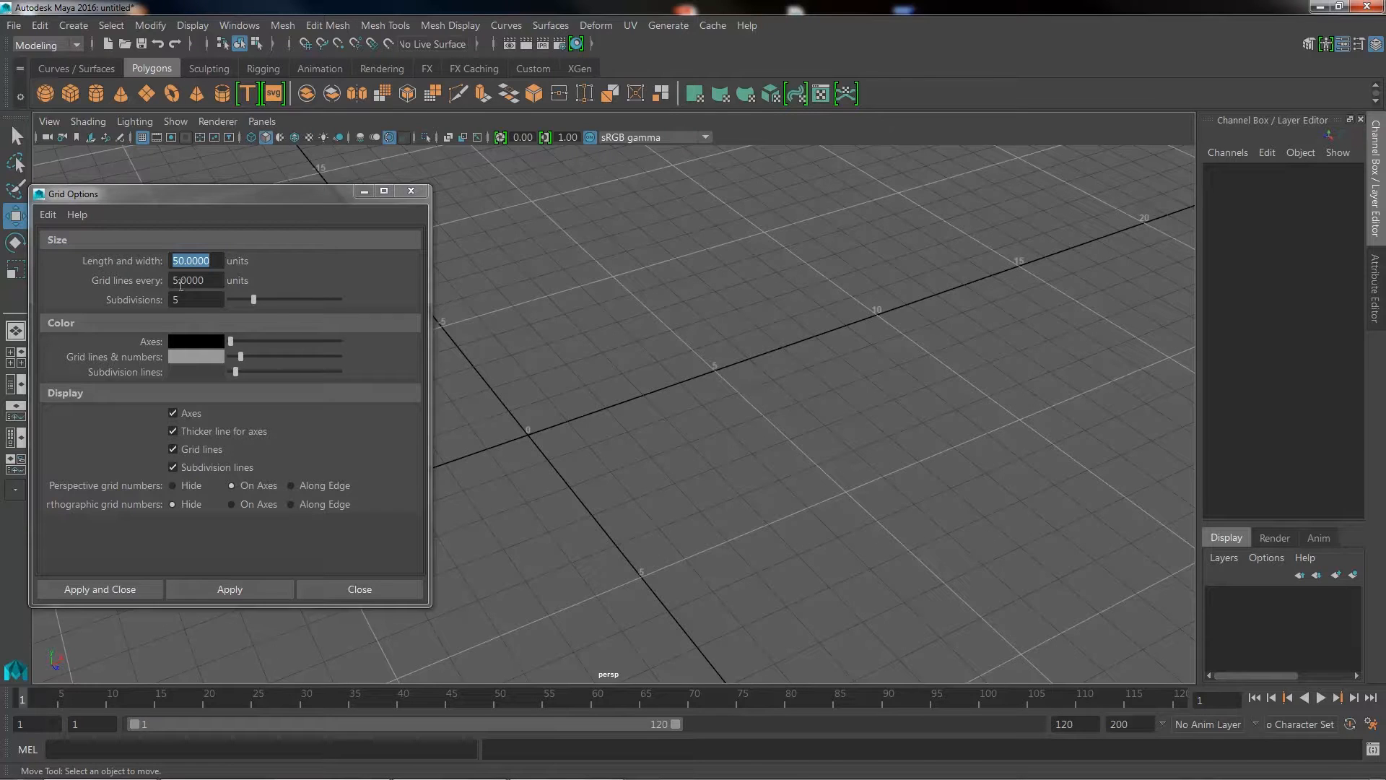
Step: Set the grid lines to appear every 1 unit and apply the change
left_click(212, 281)
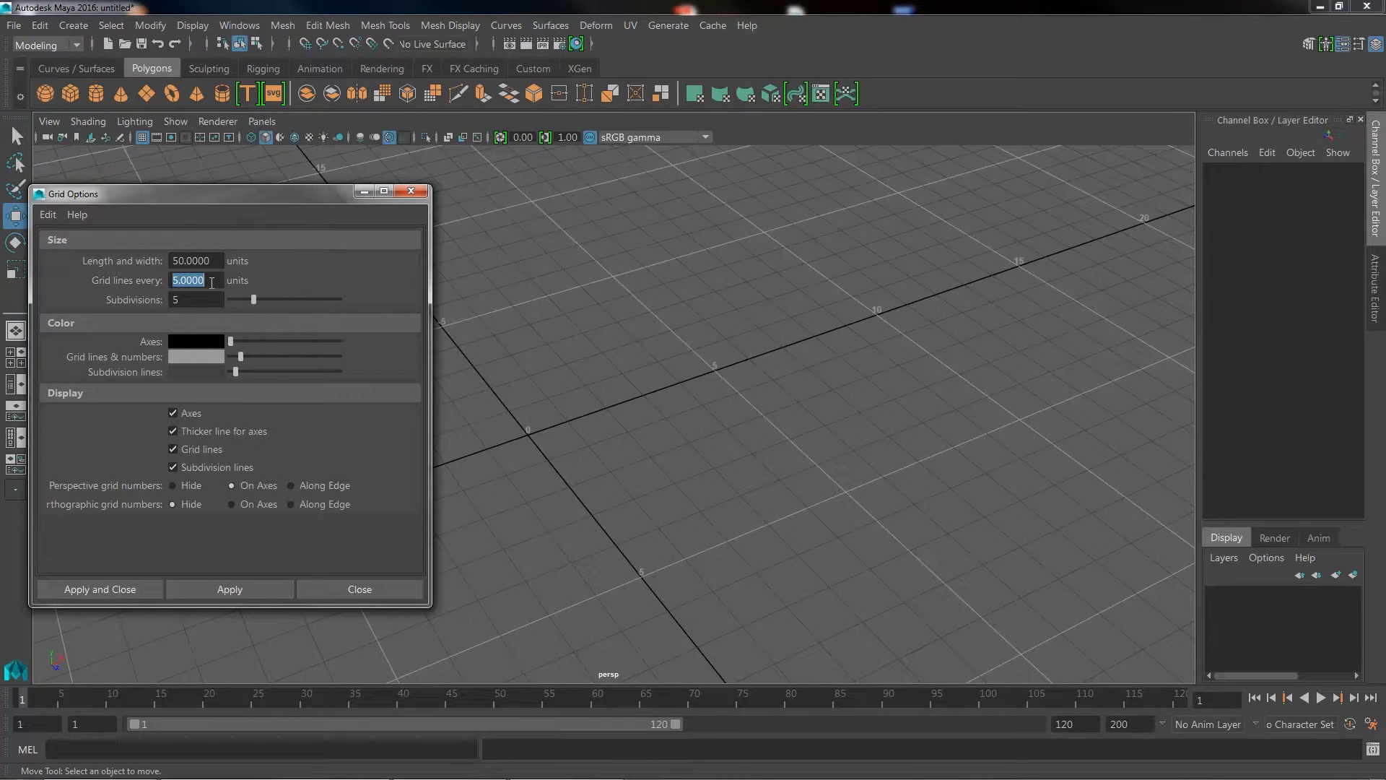
type("1")
key("Return")
left_click(230, 589)
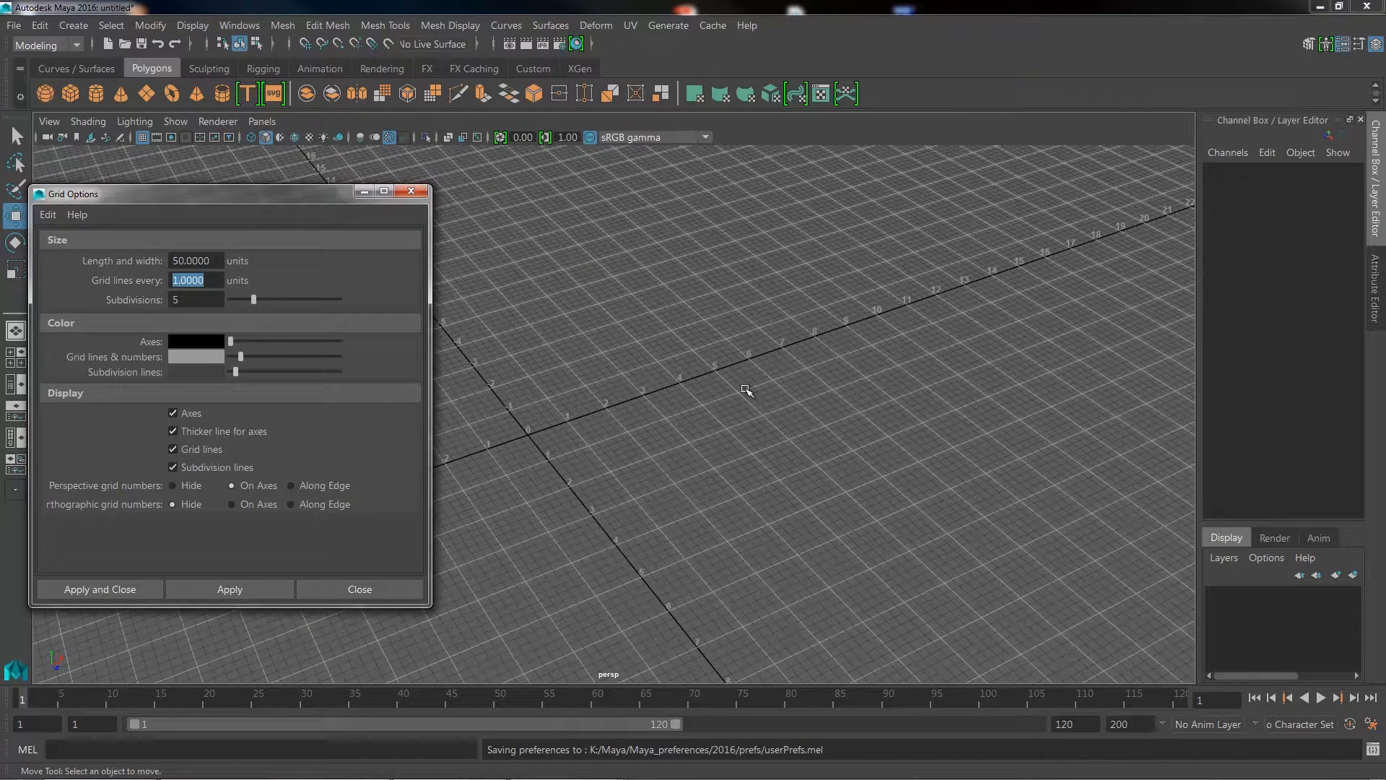
Step: Create a polygon sphere at the origin, move it about 2.6 units down below the grid, and deselect it
right_click_drag(583, 299, 693, 421, "alt")
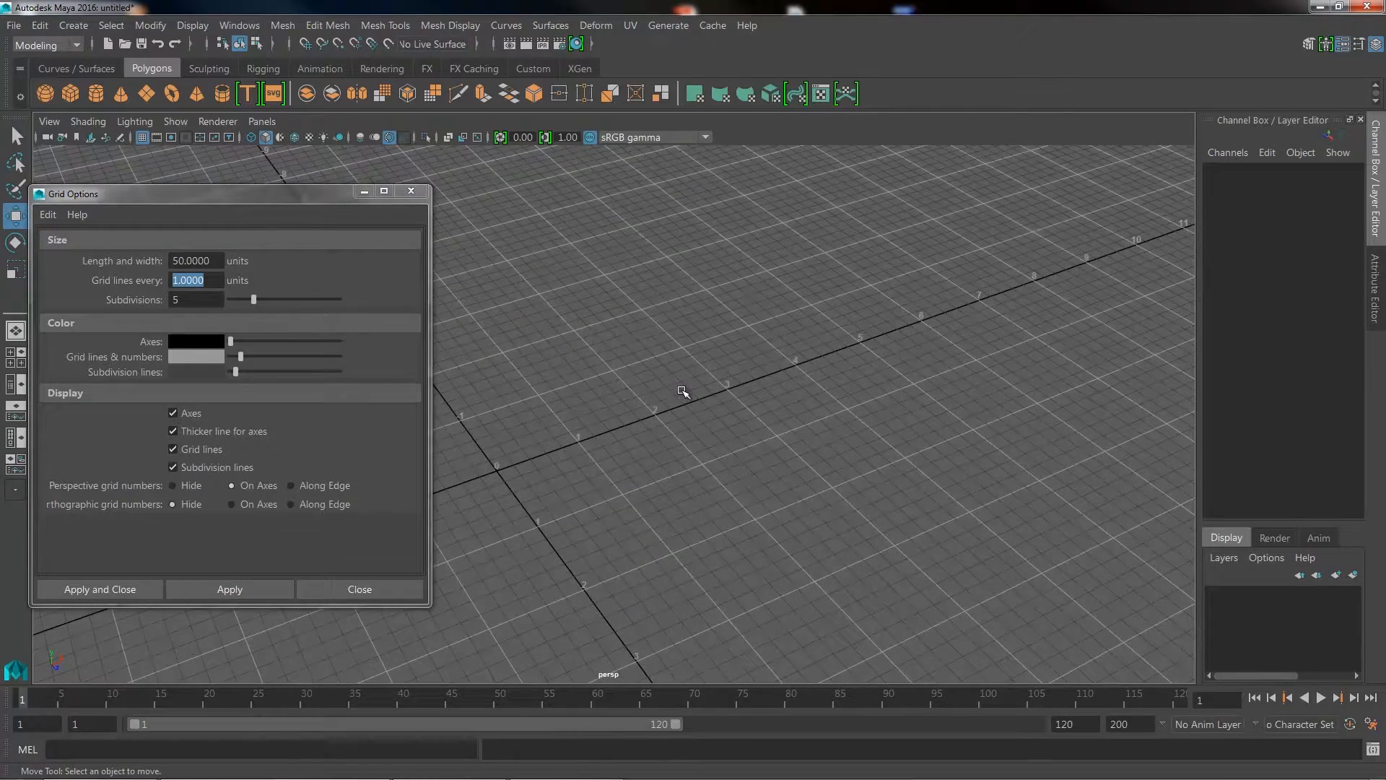
right_click_drag(780, 353, 477, 282, "alt")
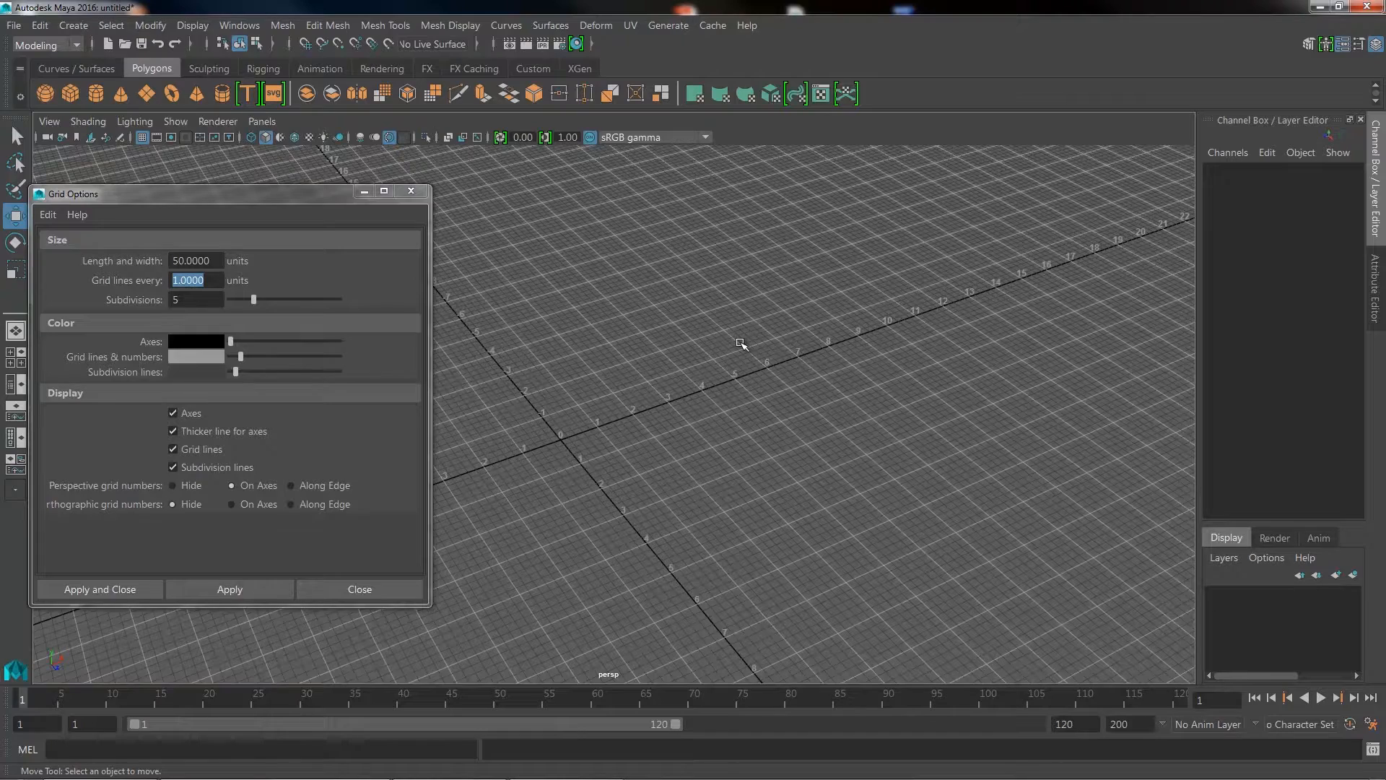
scroll(740, 343, "down", 6)
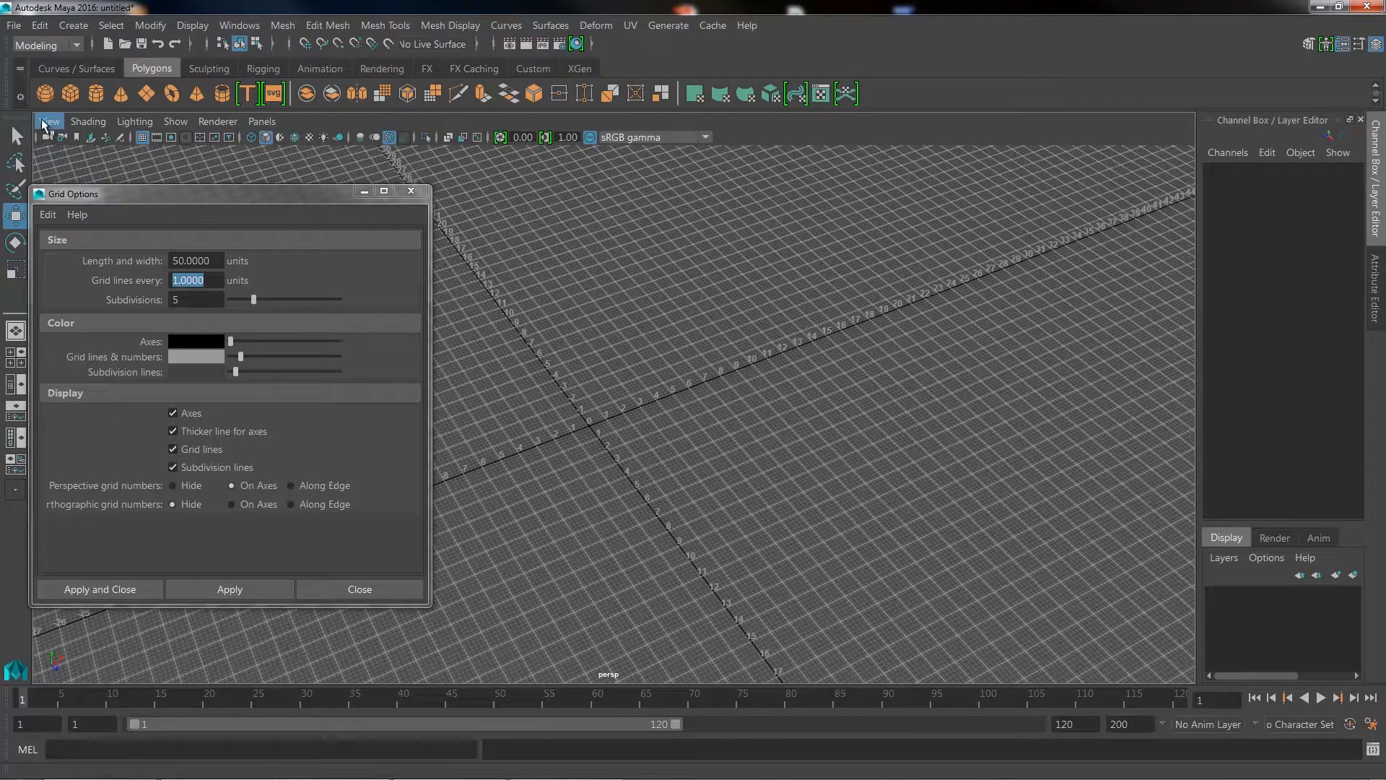
left_click(45, 93)
left_click_drag(596, 370, 597, 406)
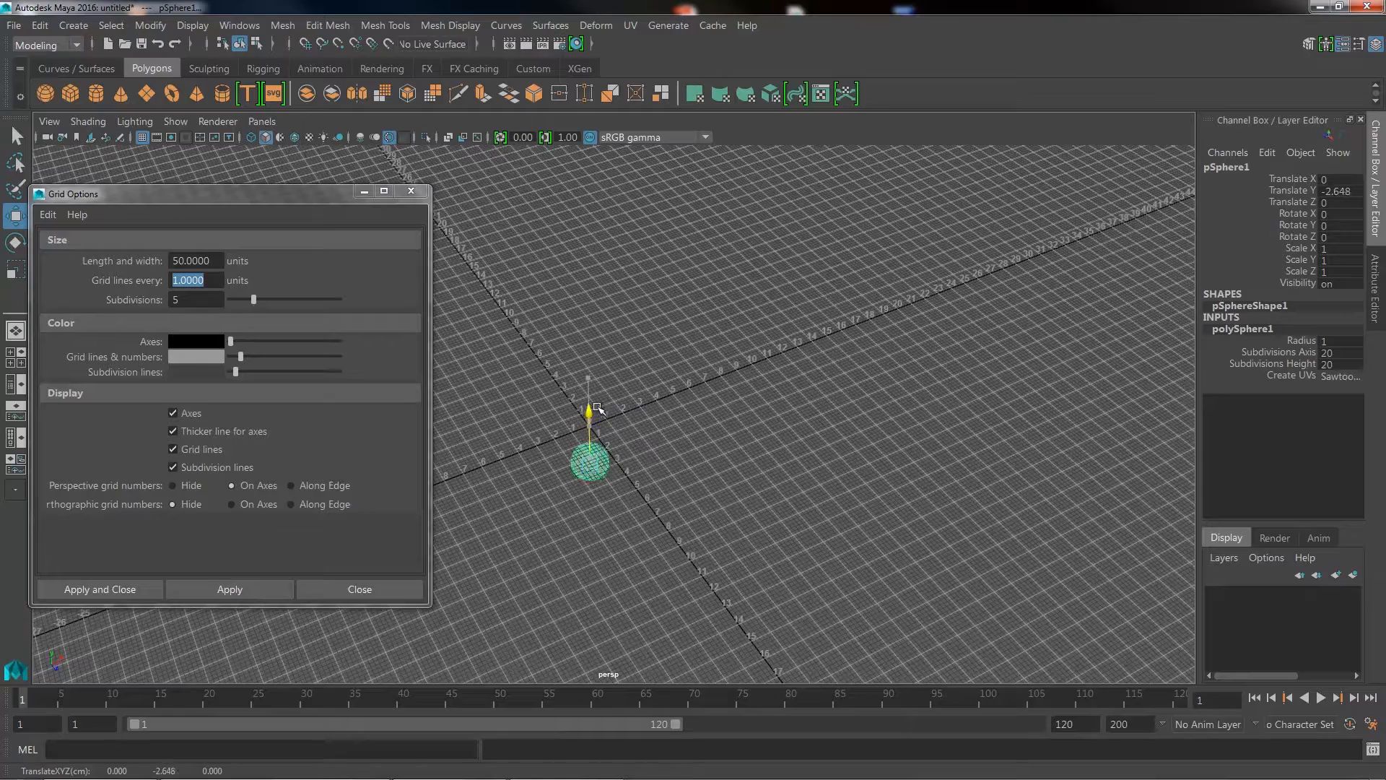
left_click(812, 361)
Step: Examine the grid from far out and close to the origin to compare its main lines and subdivisions
left_click_drag(835, 402, 762, 439, "alt")
right_click_drag(762, 440, 675, 417, "alt")
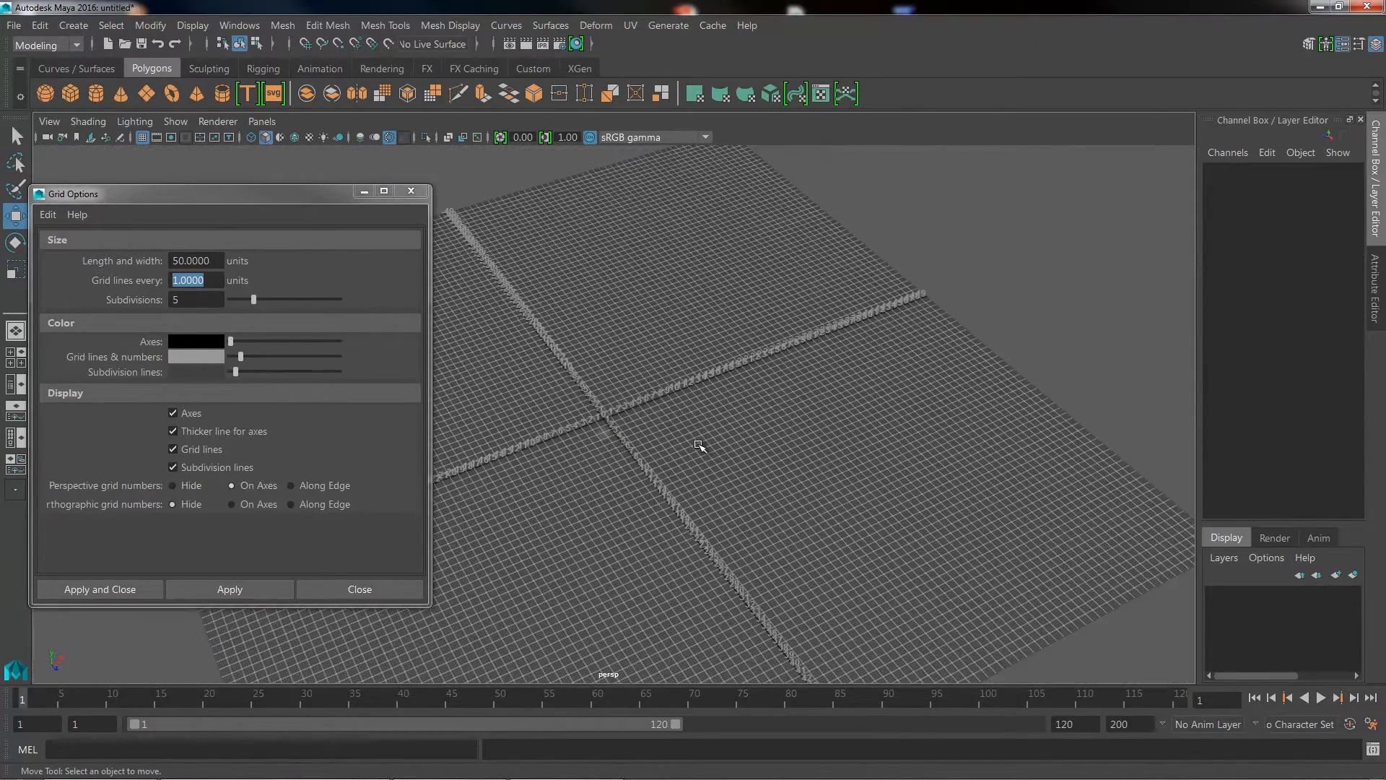
right_click_drag(597, 398, 738, 509, "alt")
right_click_drag(491, 380, 756, 440, "alt")
right_click_drag(634, 392, 779, 429, "alt")
middle_click_drag(578, 404, 659, 387, "alt")
right_click_drag(570, 404, 629, 430, "alt")
middle_click_drag(566, 433, 653, 411, "alt")
right_click_drag(653, 411, 772, 471, "alt")
middle_click_drag(772, 471, 683, 414, "alt")
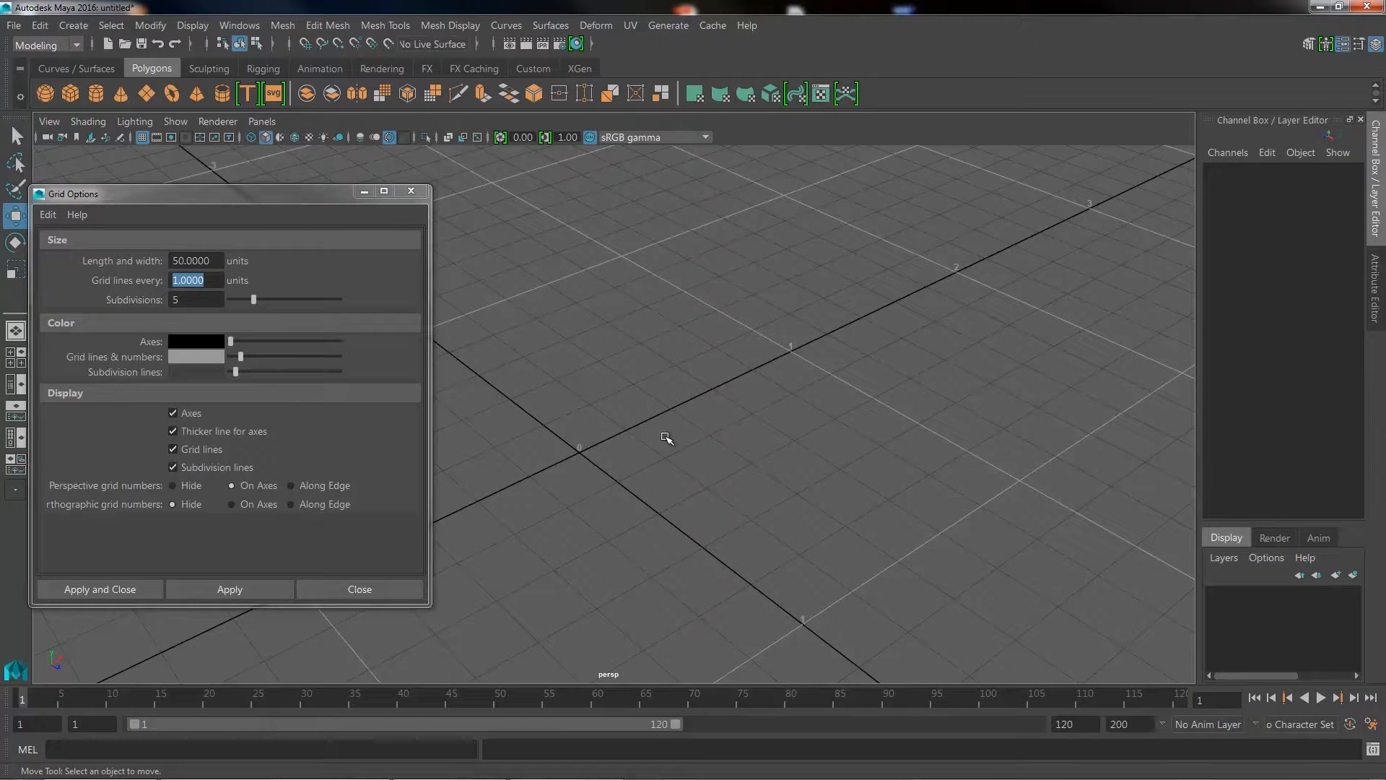
scroll(674, 458, "up", 3)
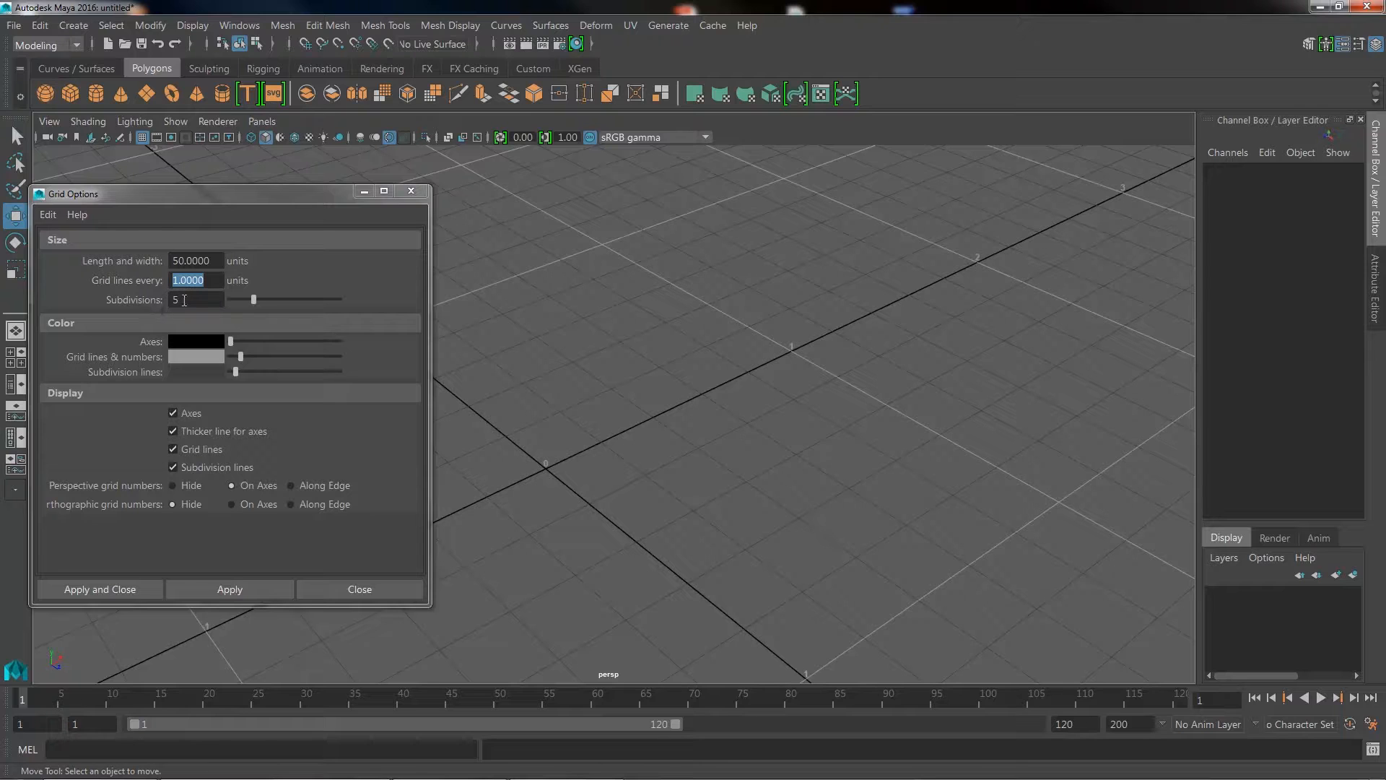
Step: Set the grid subdivisions to 10 and apply the change
left_click(181, 299)
middle_click_drag(628, 452, 576, 449, "alt")
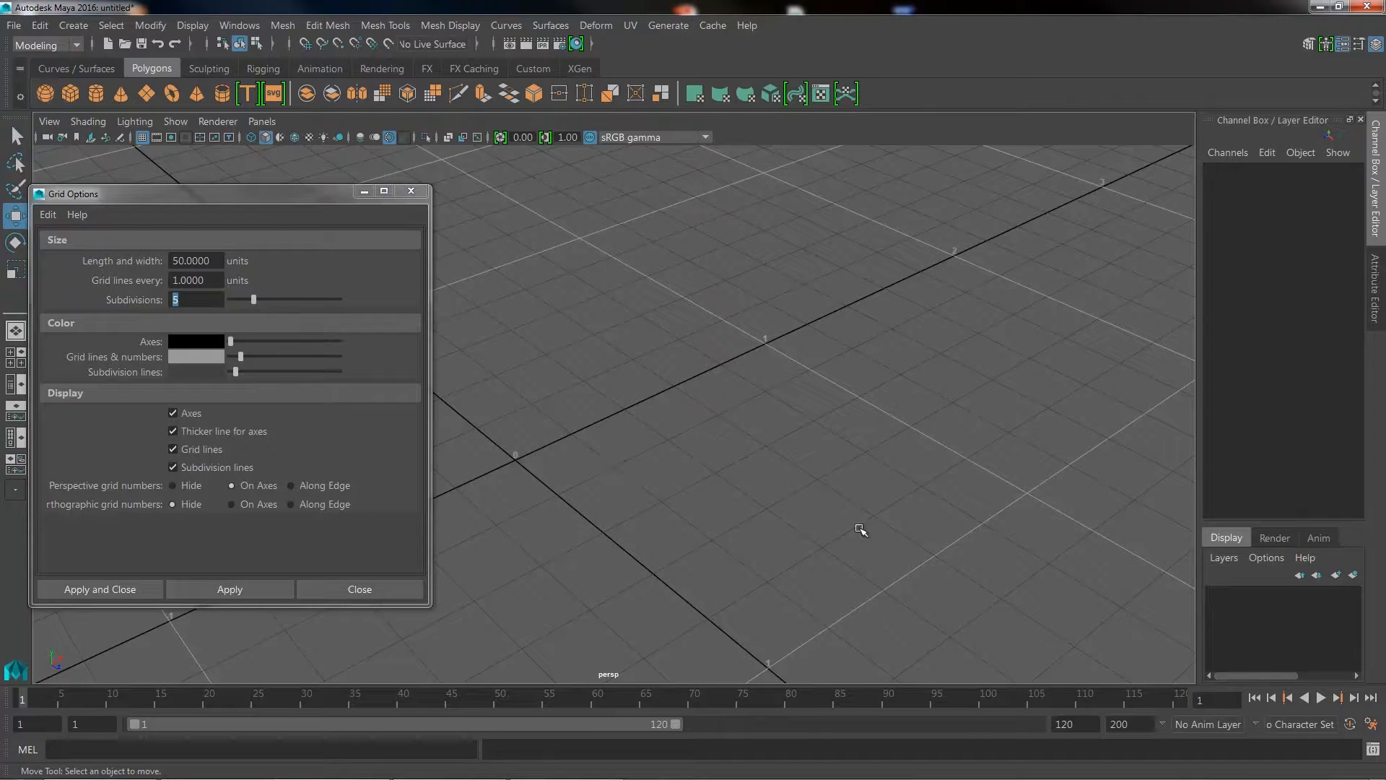
double_click(208, 303)
type("10")
key("Return")
left_click(258, 587)
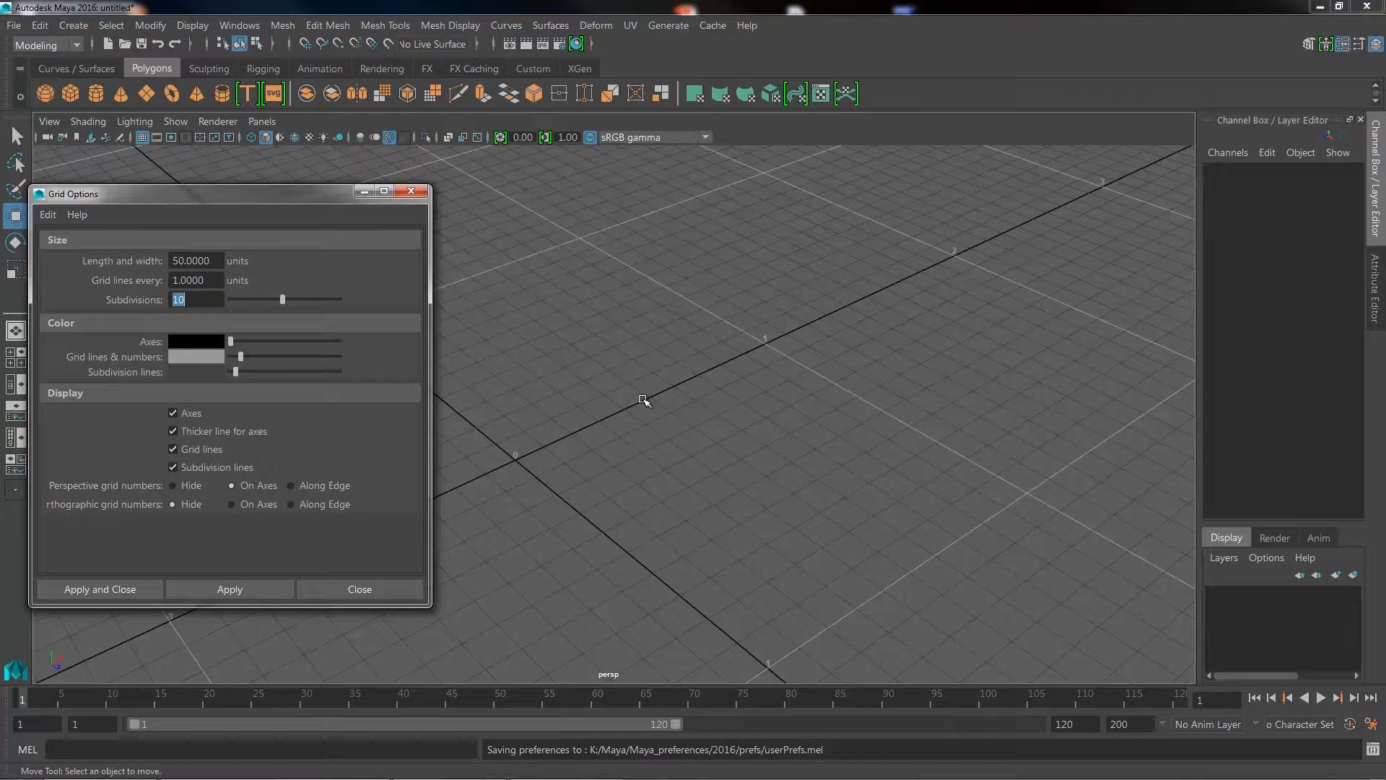
Step: Set the grid subdivisions to 50 and apply the change
scroll(626, 384, "up", 4)
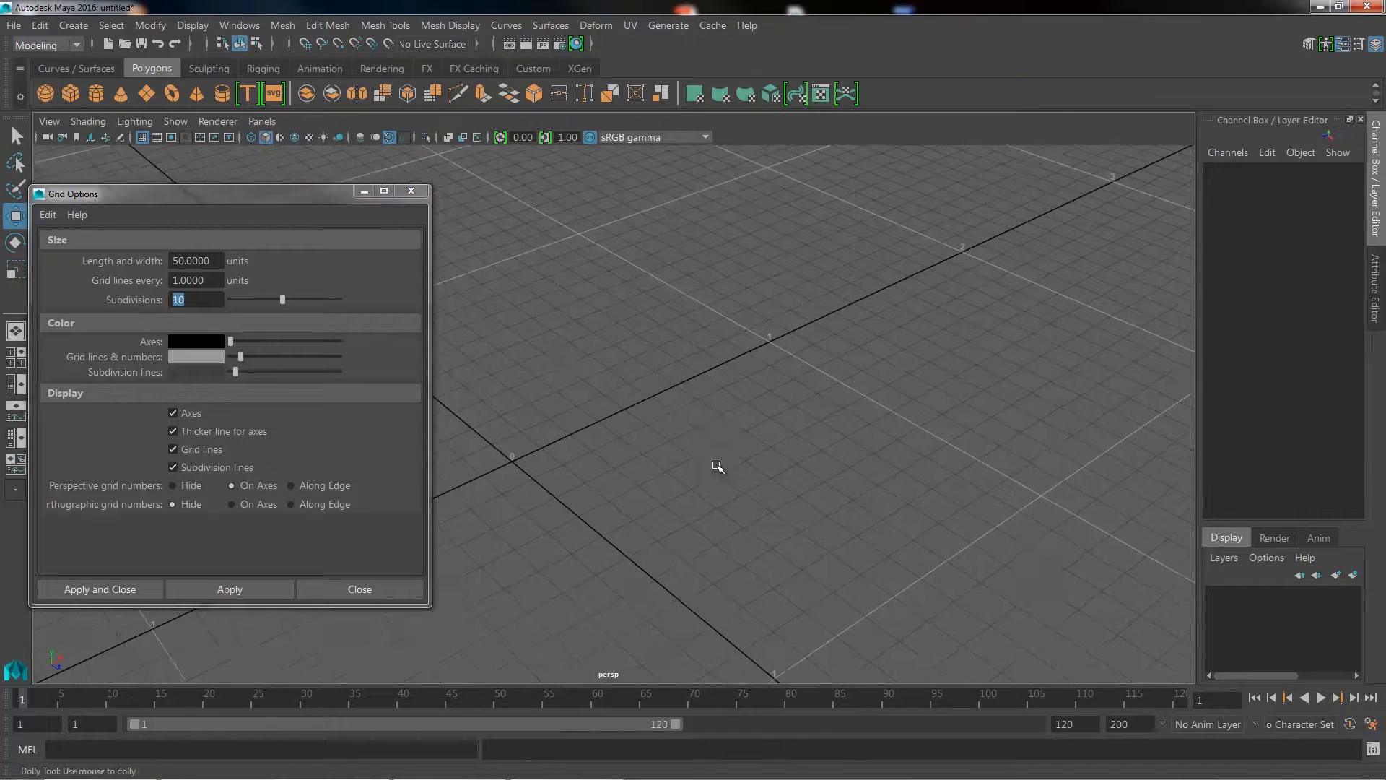
scroll(644, 430, "up", 3)
middle_click_drag(704, 361, 711, 355, "alt")
double_click(199, 300)
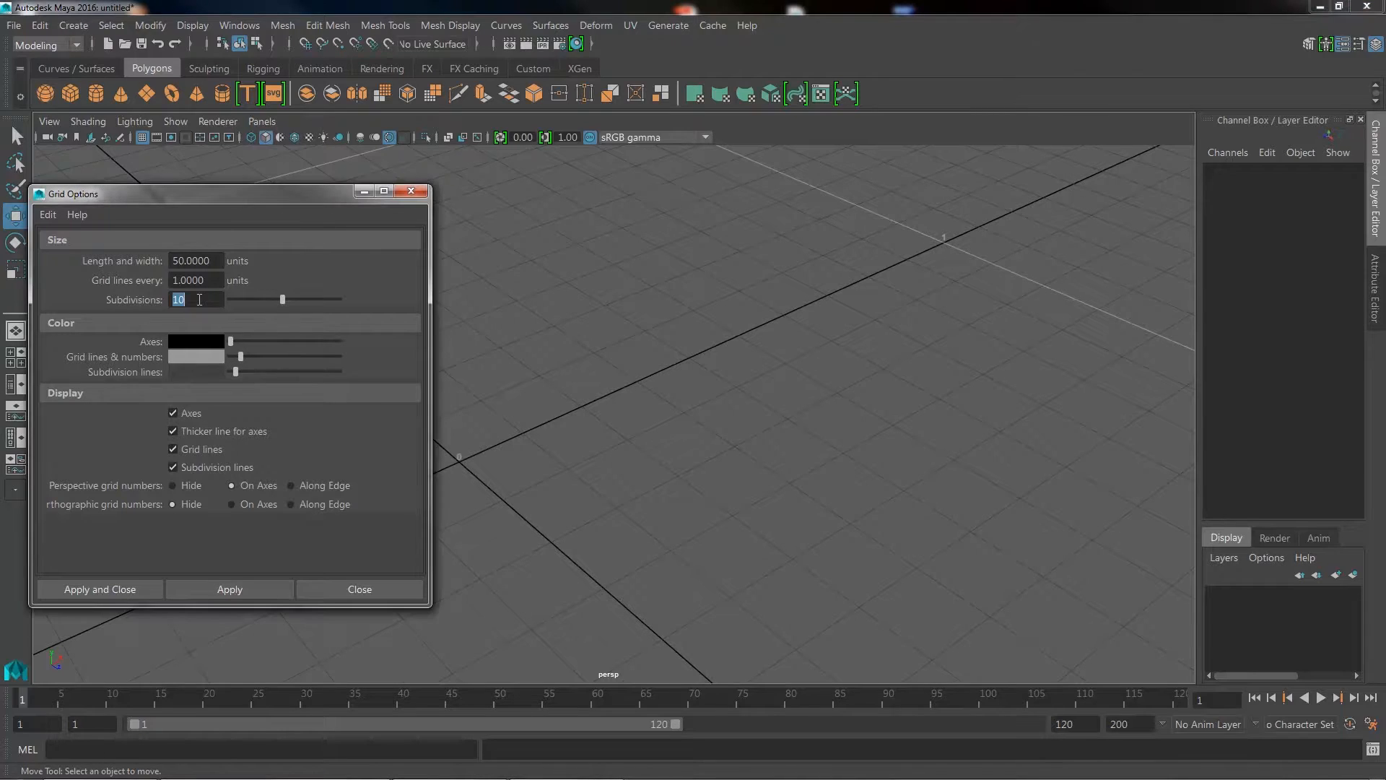
type("50")
left_click(278, 593)
Step: Set the grid lines to every 5 units with 5 subdivisions, applying both values
right_click_drag(782, 402, 993, 251, "alt")
right_click_drag(724, 452, 458, 352, "alt")
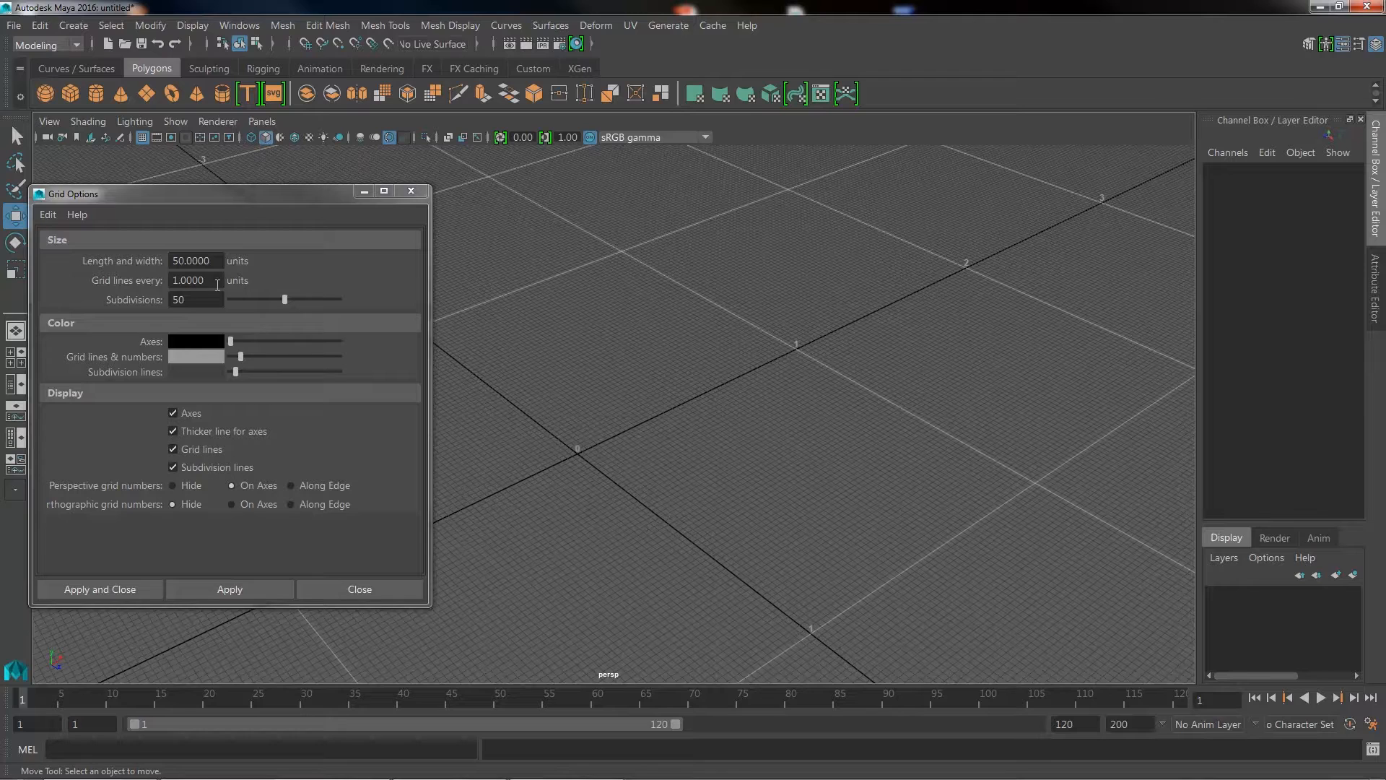
left_click(217, 284)
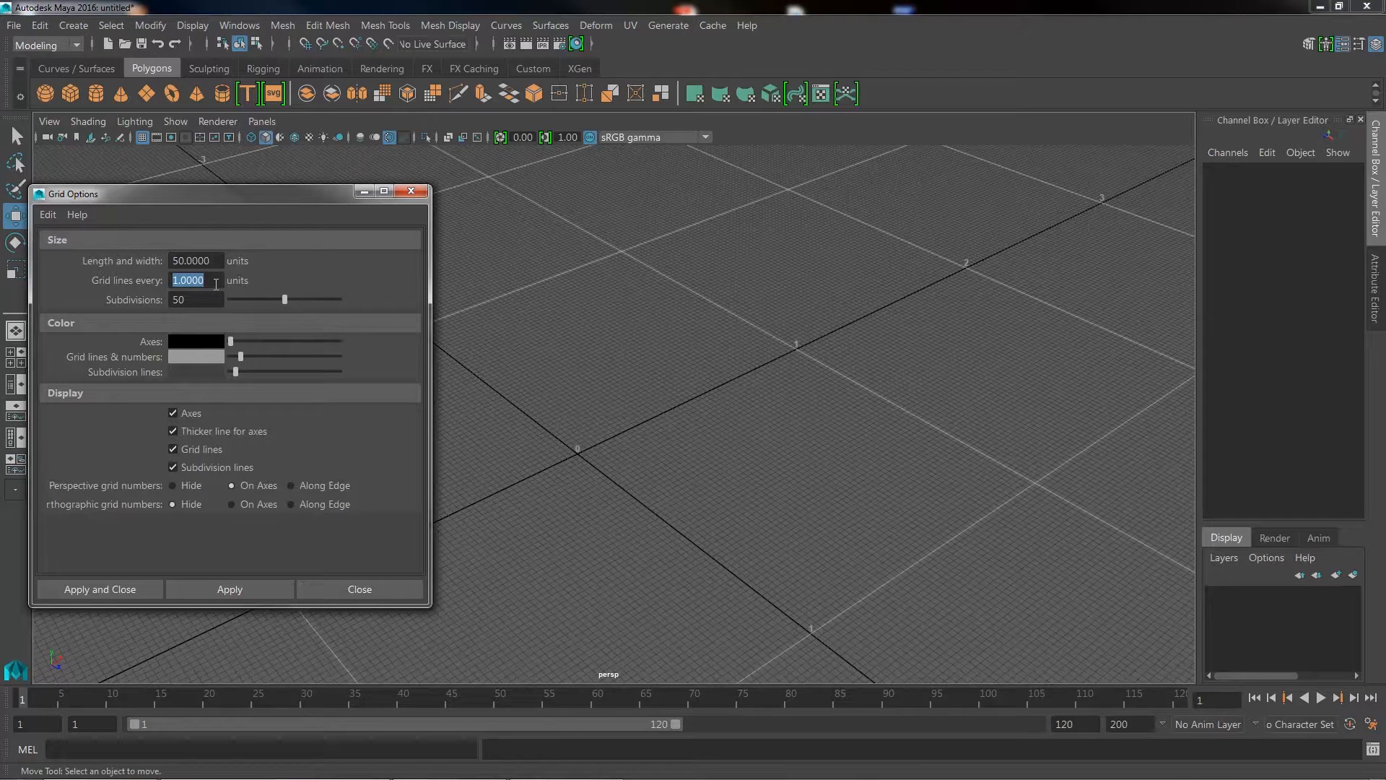
type("5")
key("Return")
left_click(263, 595)
left_click(202, 303)
type("5")
key("Return")
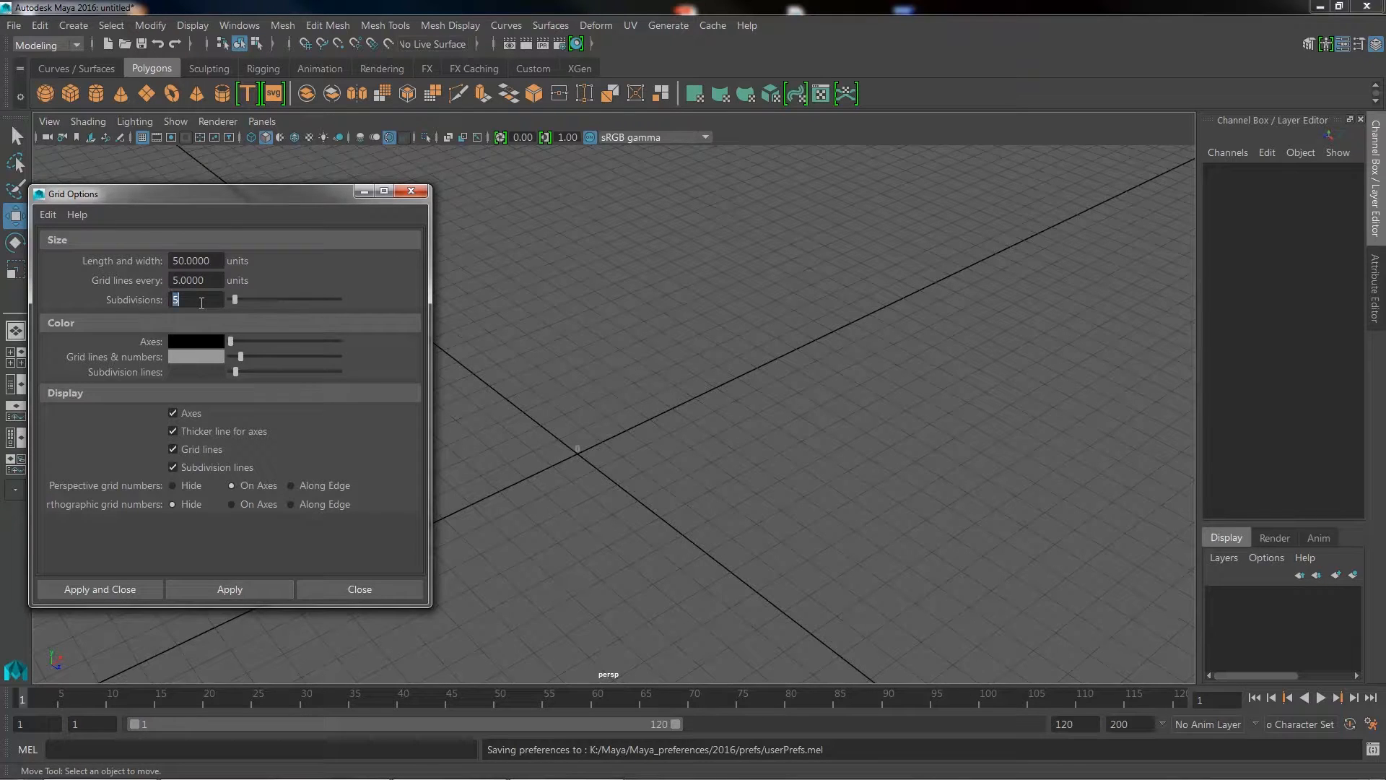
left_click(229, 588)
Step: Examine the grid spacing and axis numbers around the sphere from various distances and angles
right_click_drag(531, 373, 421, 354, "alt")
scroll(573, 390, "down", 5)
mouse_move(773, 427)
left_mouse_down("alt")
mouse_move(781, 408)
mouse_move(765, 425)
left_mouse_up("alt")
scroll(563, 396, "down", 3)
left_click_drag(563, 397, 597, 405, "alt")
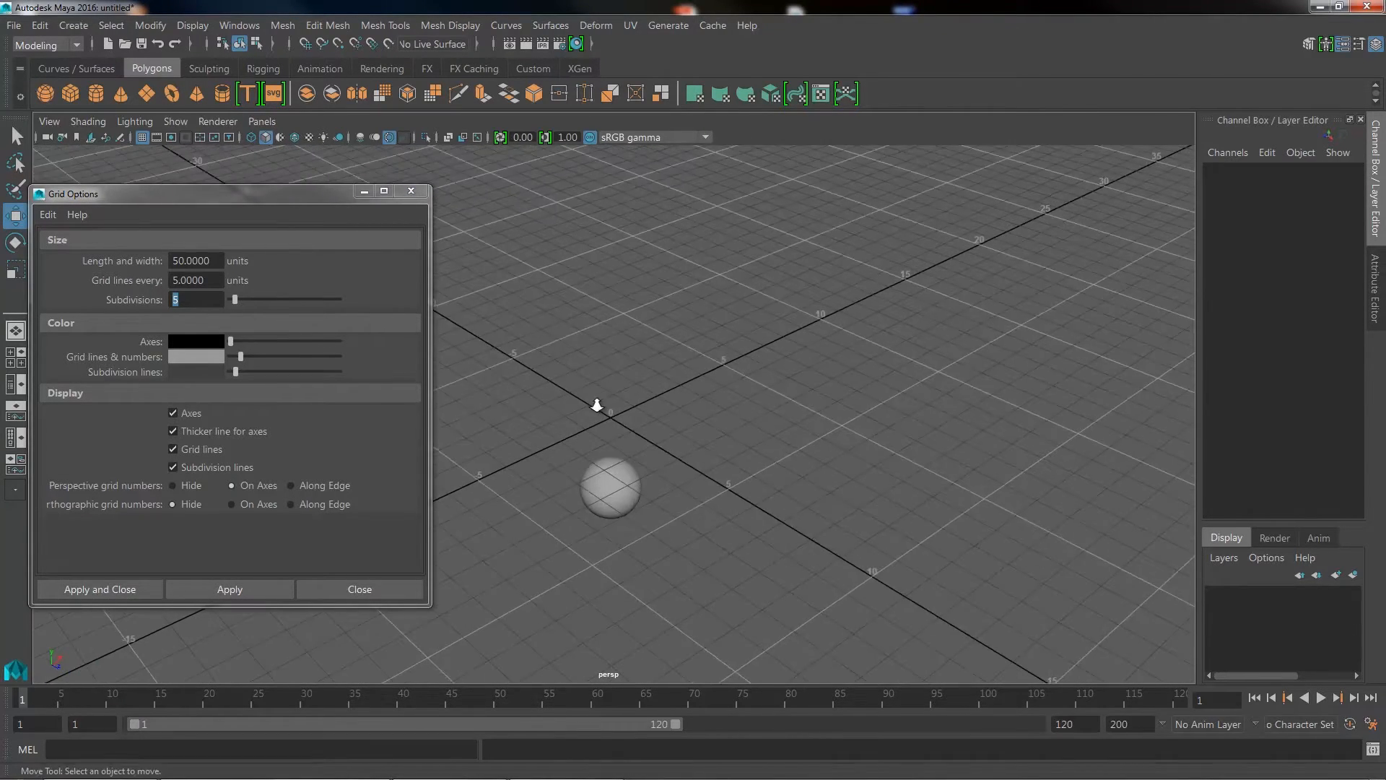
scroll(727, 371, "up", 5)
left_click_drag(727, 371, 642, 353, "alt")
right_click_drag(641, 352, 785, 464, "alt")
left_click_drag(722, 430, 660, 439, "alt")
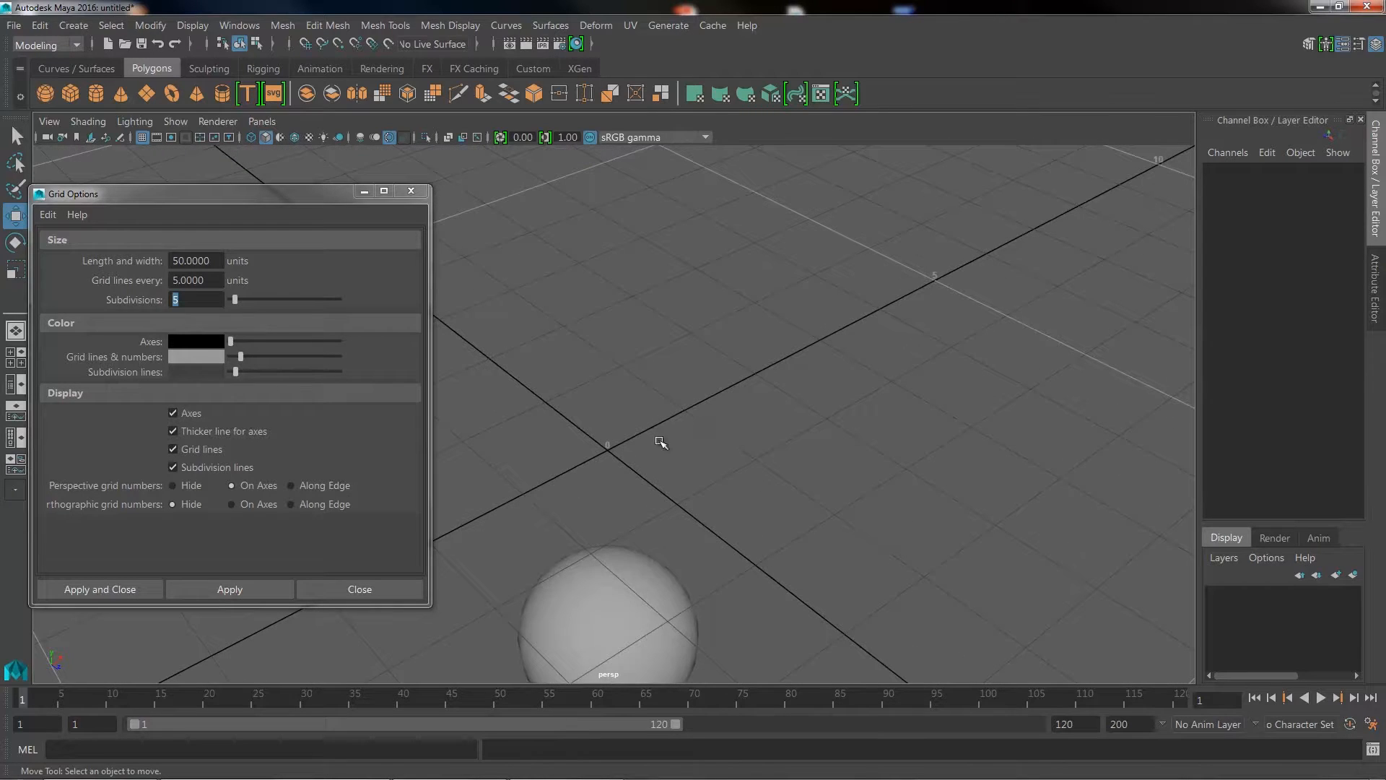
right_click_drag(668, 404, 650, 455, "alt")
right_click_drag(799, 454, 304, 332, "alt")
left_click_drag(304, 332, 851, 508, "alt")
right_click_drag(678, 404, 743, 433, "alt")
left_click_drag(742, 433, 705, 431, "alt")
middle_click_drag(705, 430, 720, 462, "alt")
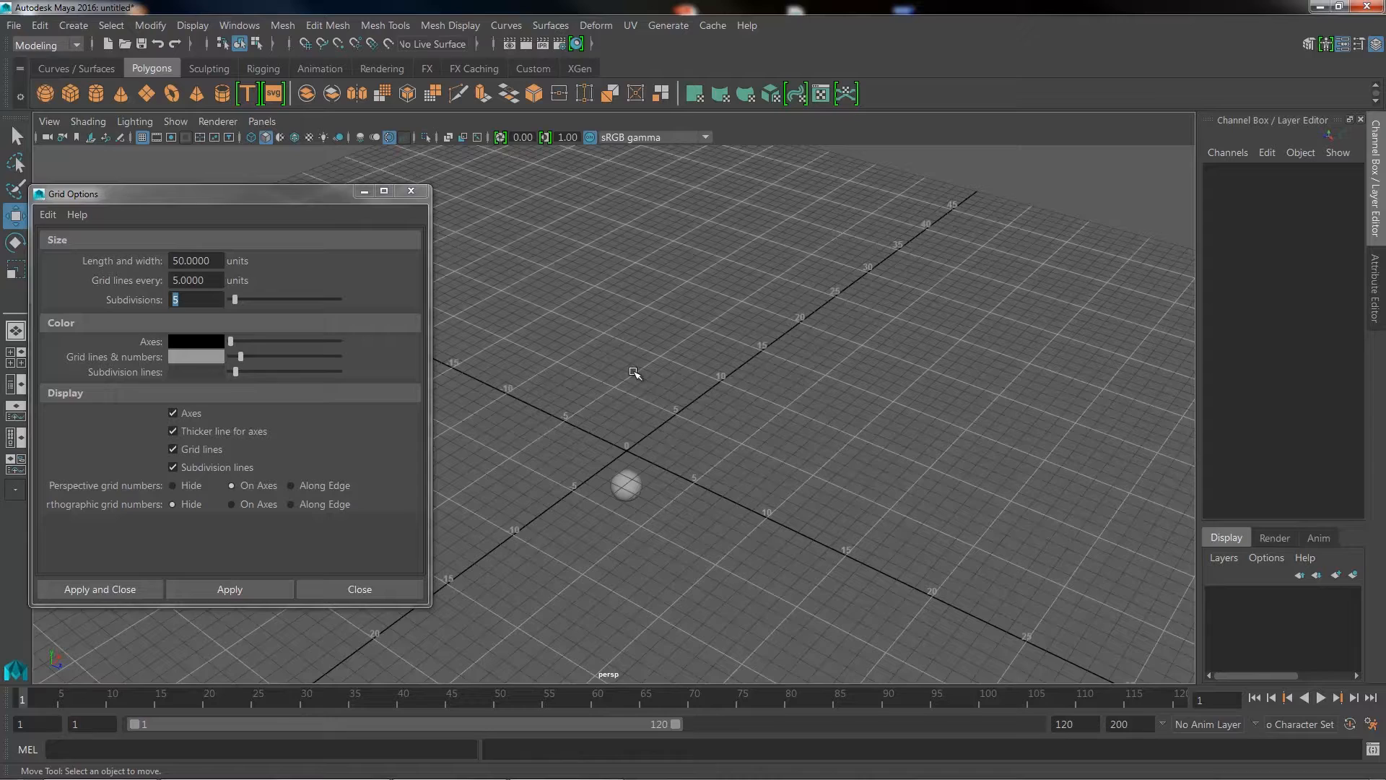
left_click_drag(671, 417, 560, 419, "alt")
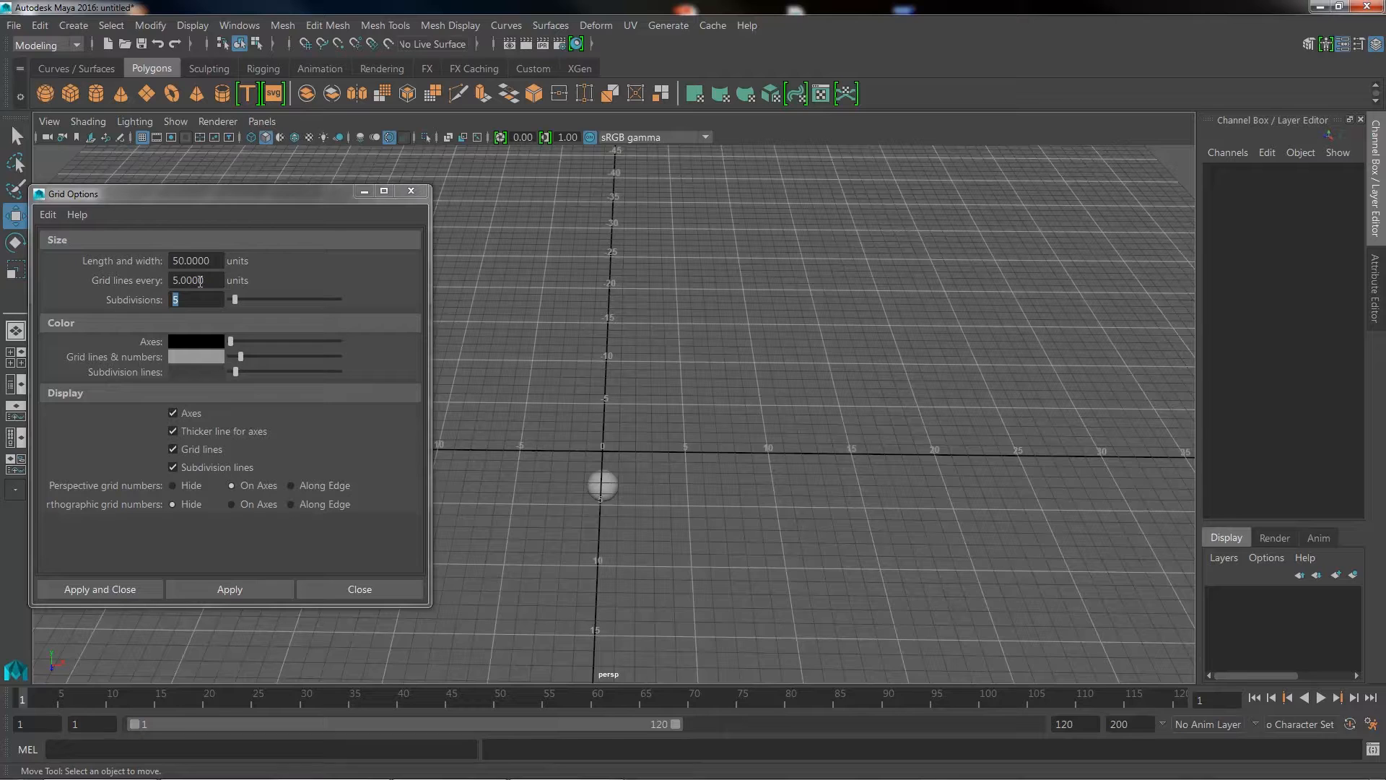
double_click(200, 280)
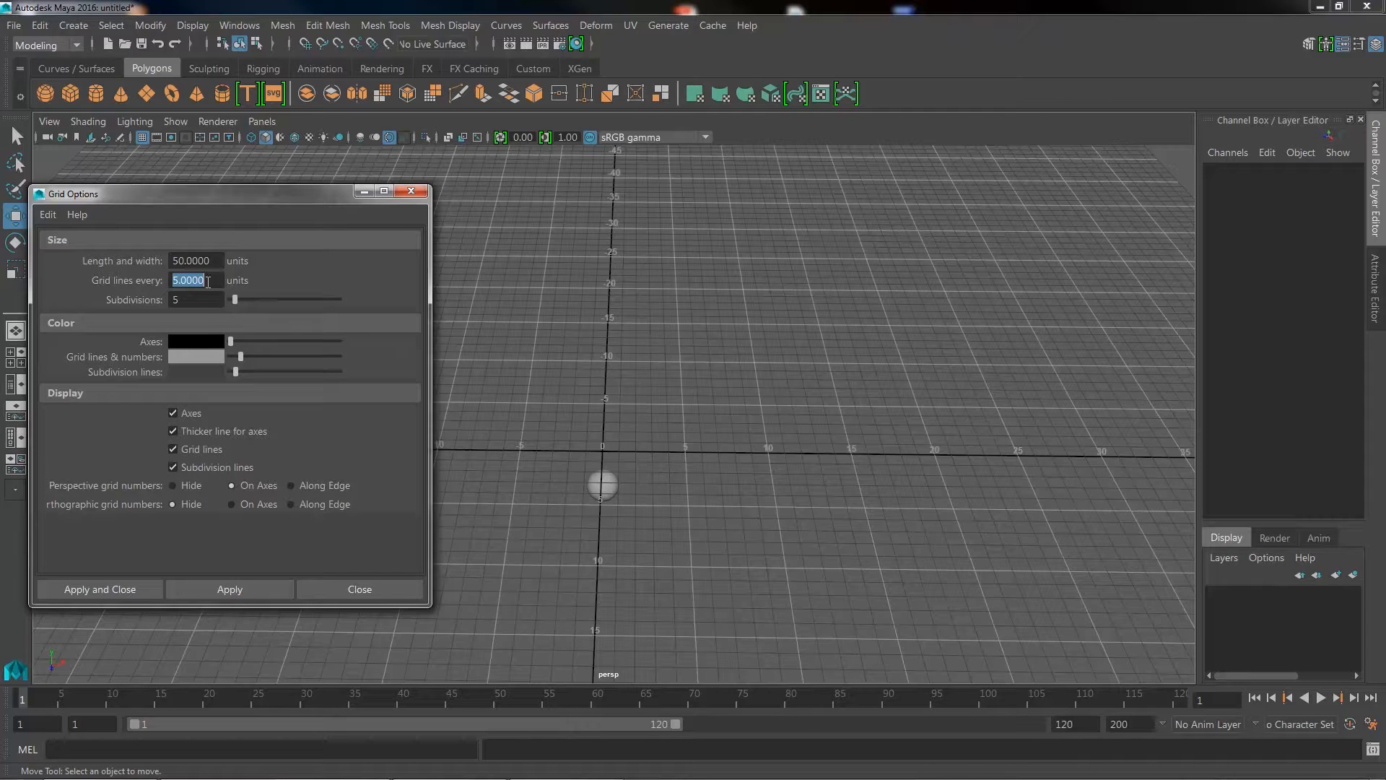
left_click_drag(641, 402, 722, 445, "alt")
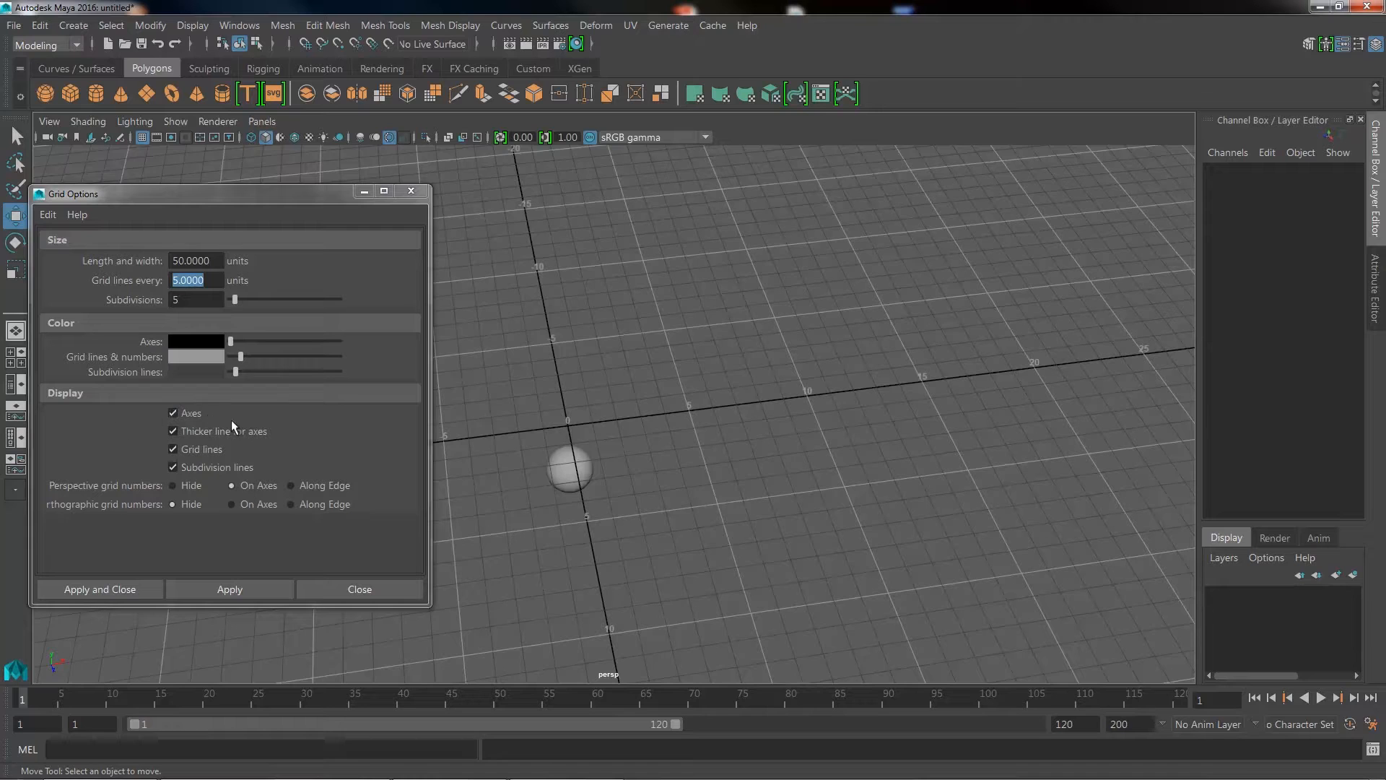
Step: Turn the display of the grid axes off and back on, applying each change
left_click(185, 413)
left_click(248, 588)
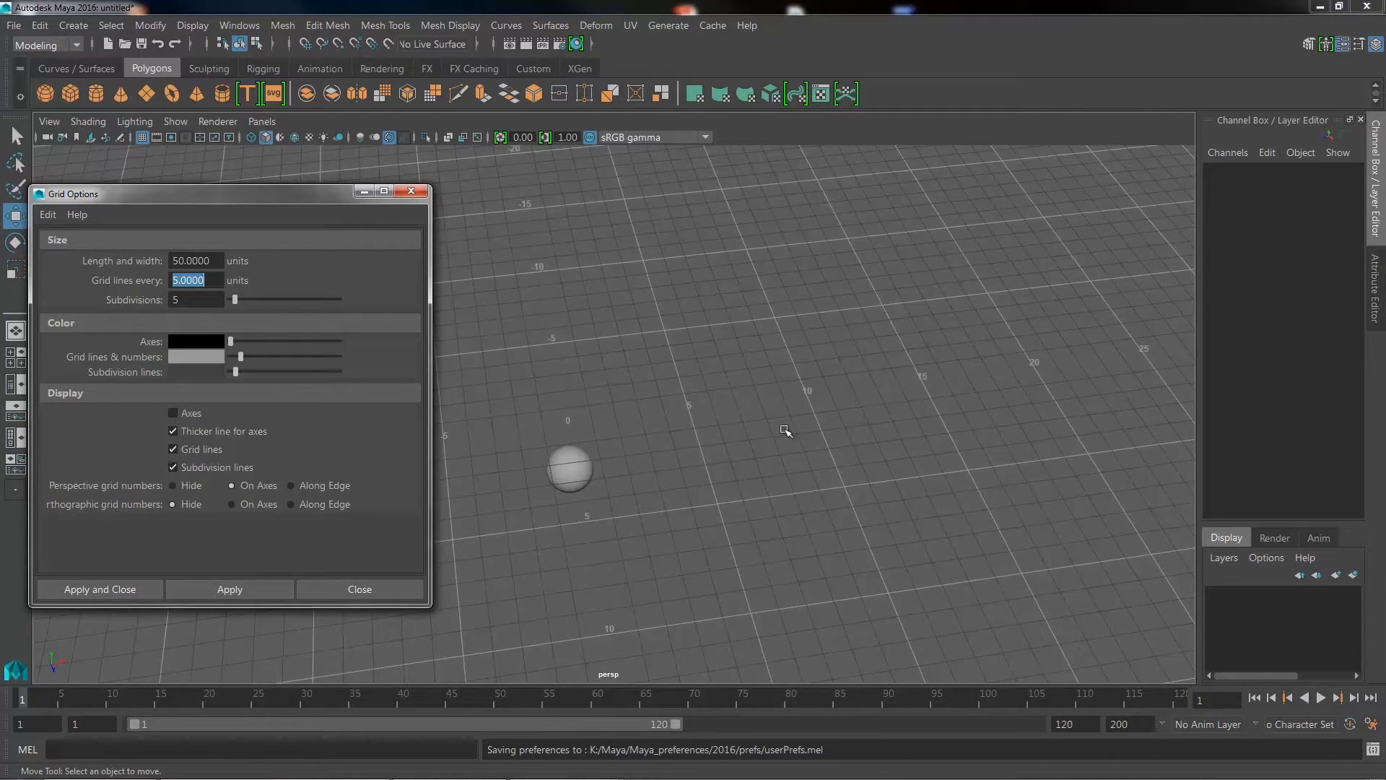
left_click(223, 427)
left_click(186, 431)
left_click(226, 586)
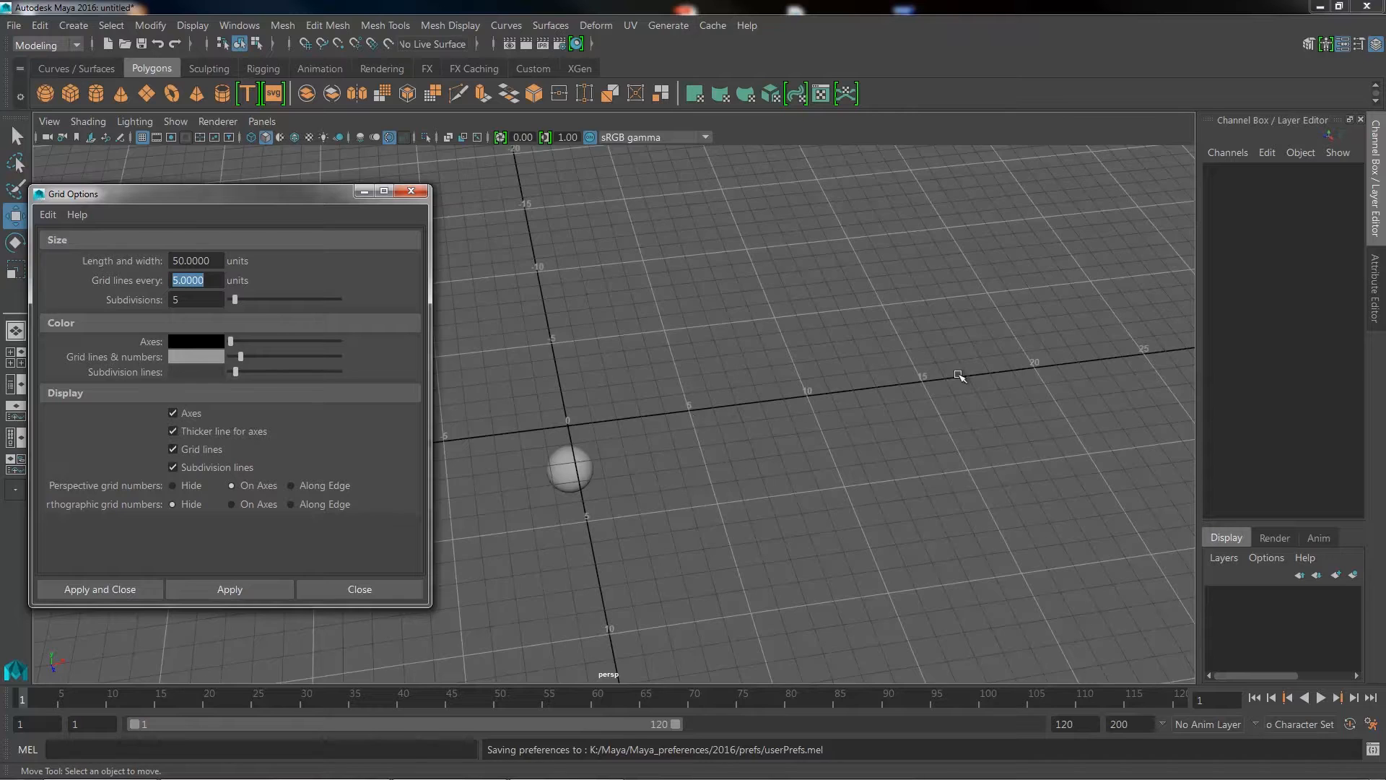
Step: Switch the thicker line for the axes off and back on, applying each change
left_click(219, 433)
left_click(241, 584)
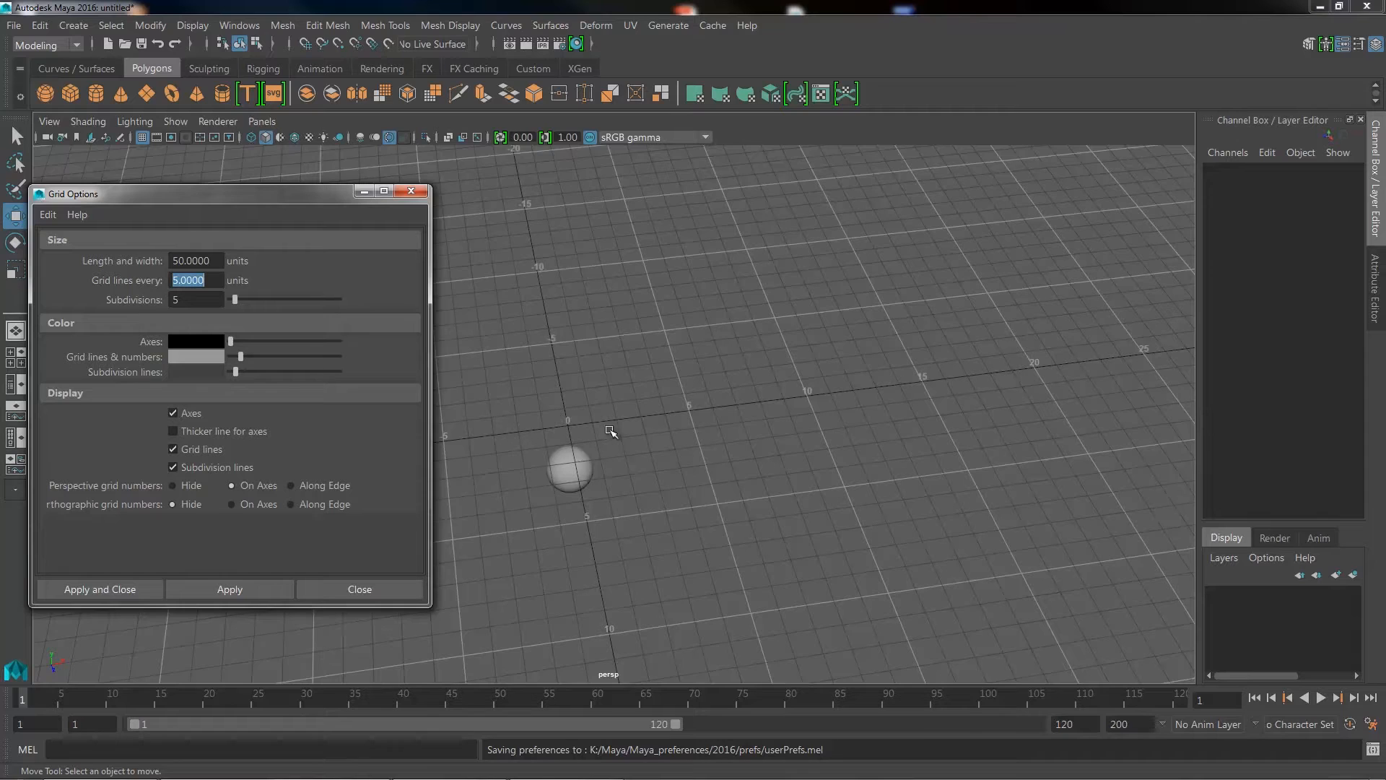
left_click(215, 432)
left_click(225, 588)
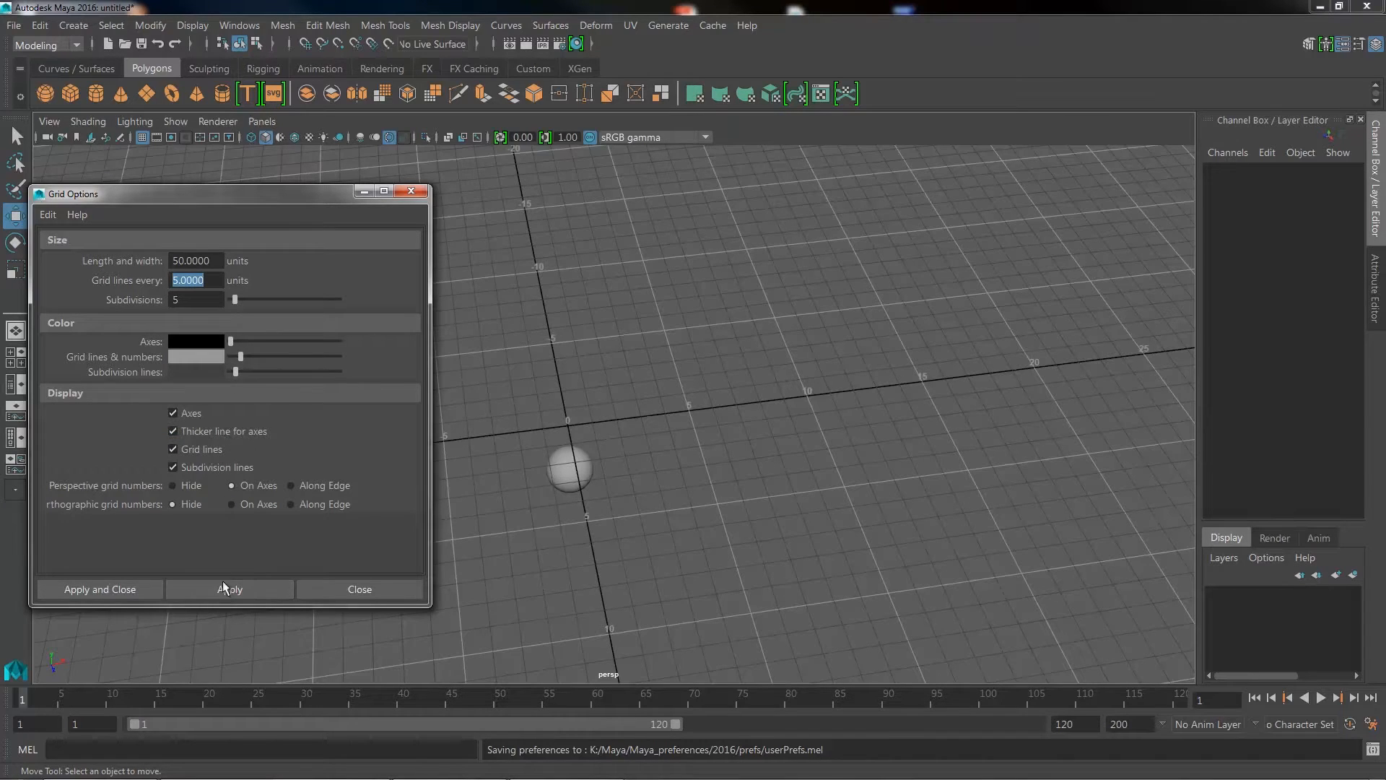
Step: Hide the grid lines and the subdivision lines one after the other, applying each change and restoring both
left_click(201, 449)
left_click(267, 586)
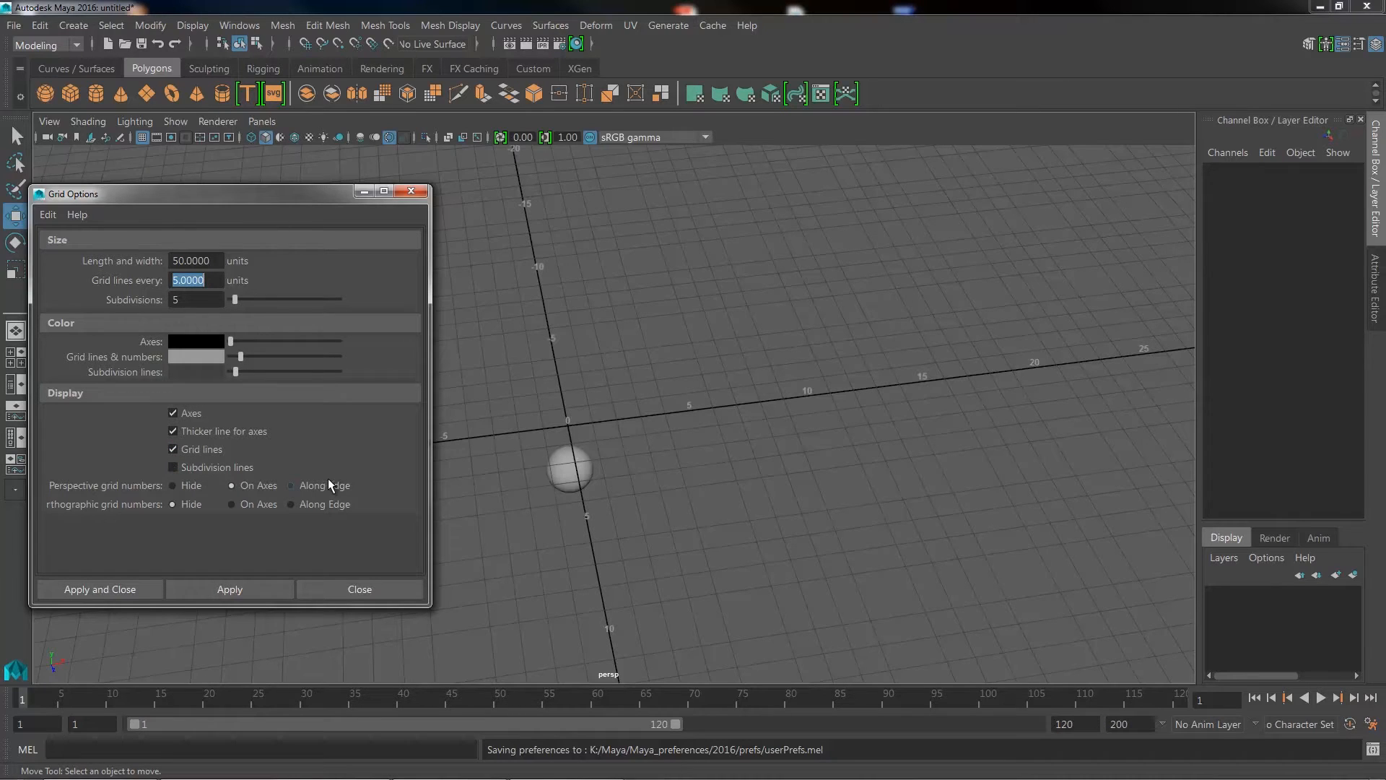
left_click(283, 591)
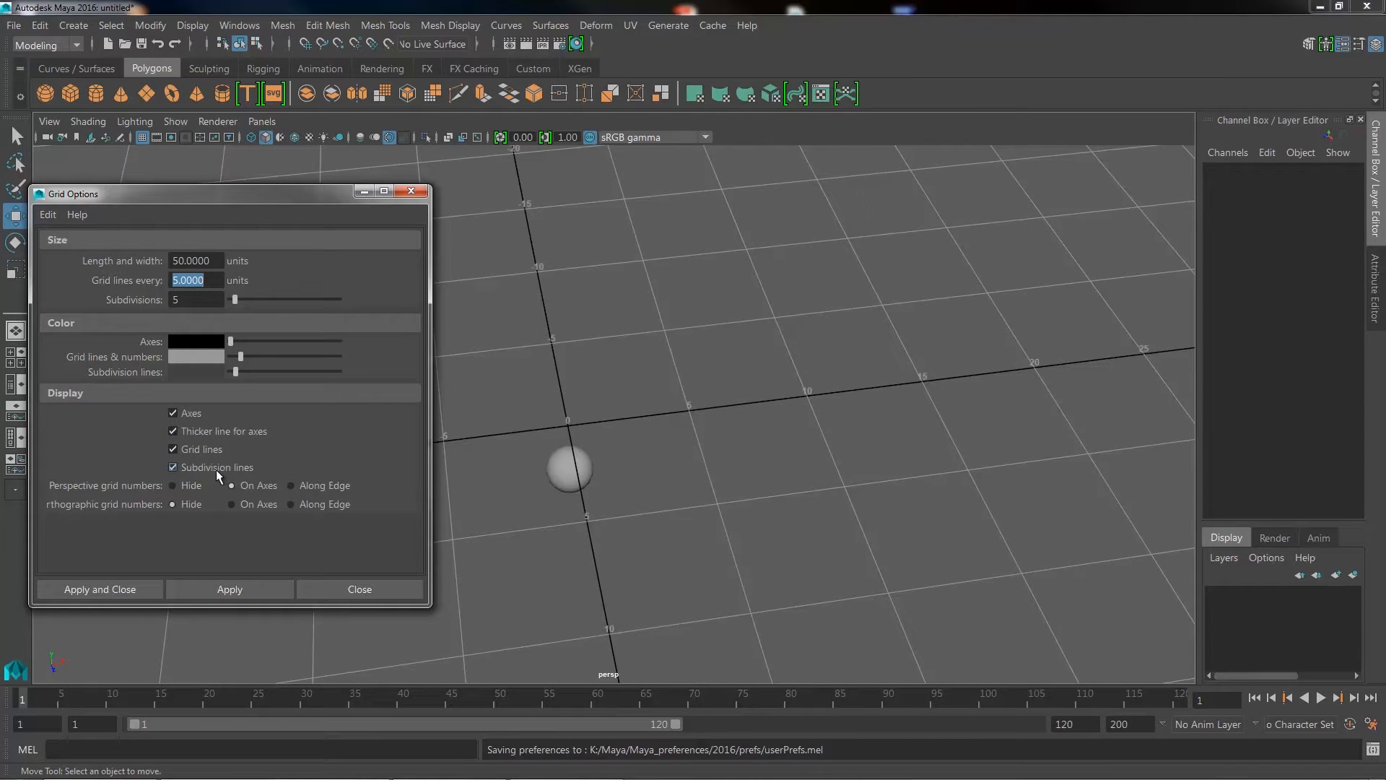
left_click(223, 588)
left_click_drag(660, 328, 569, 294, "alt")
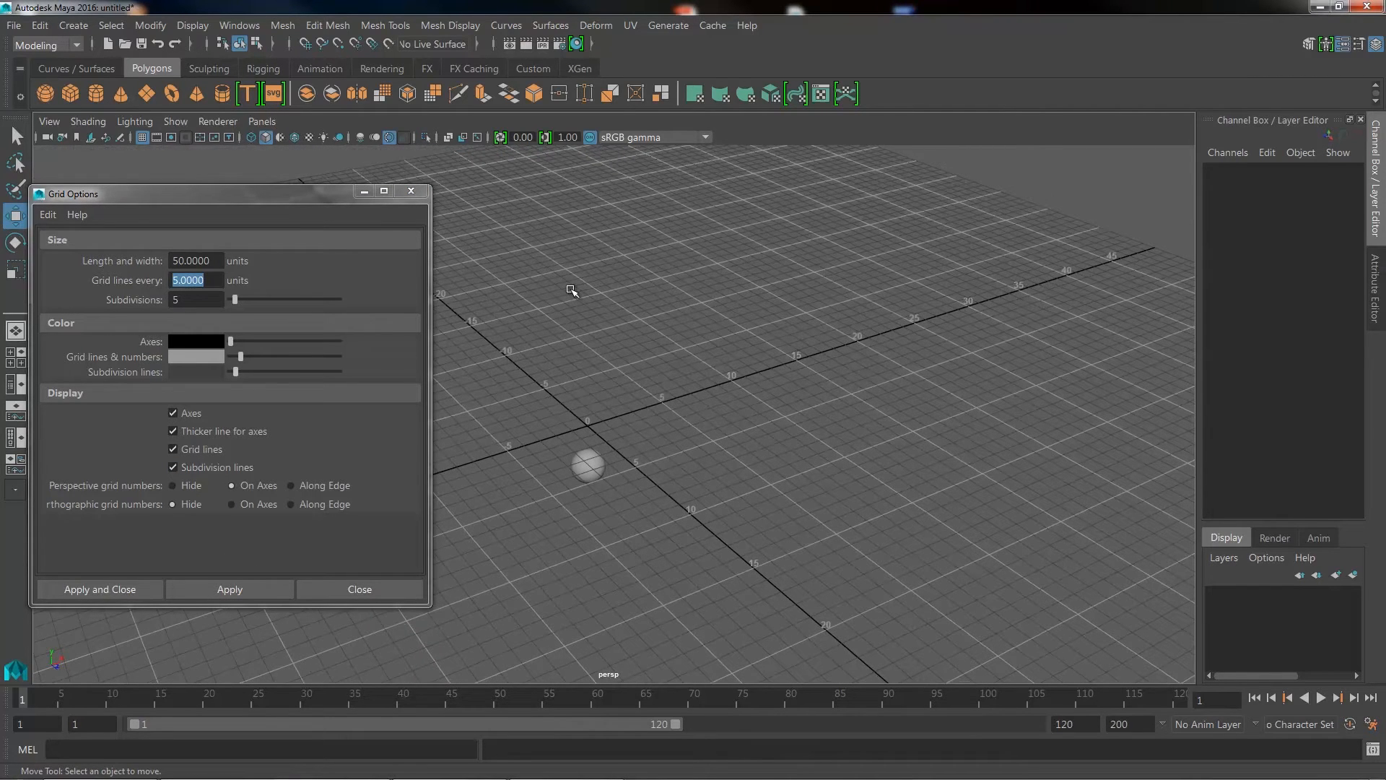